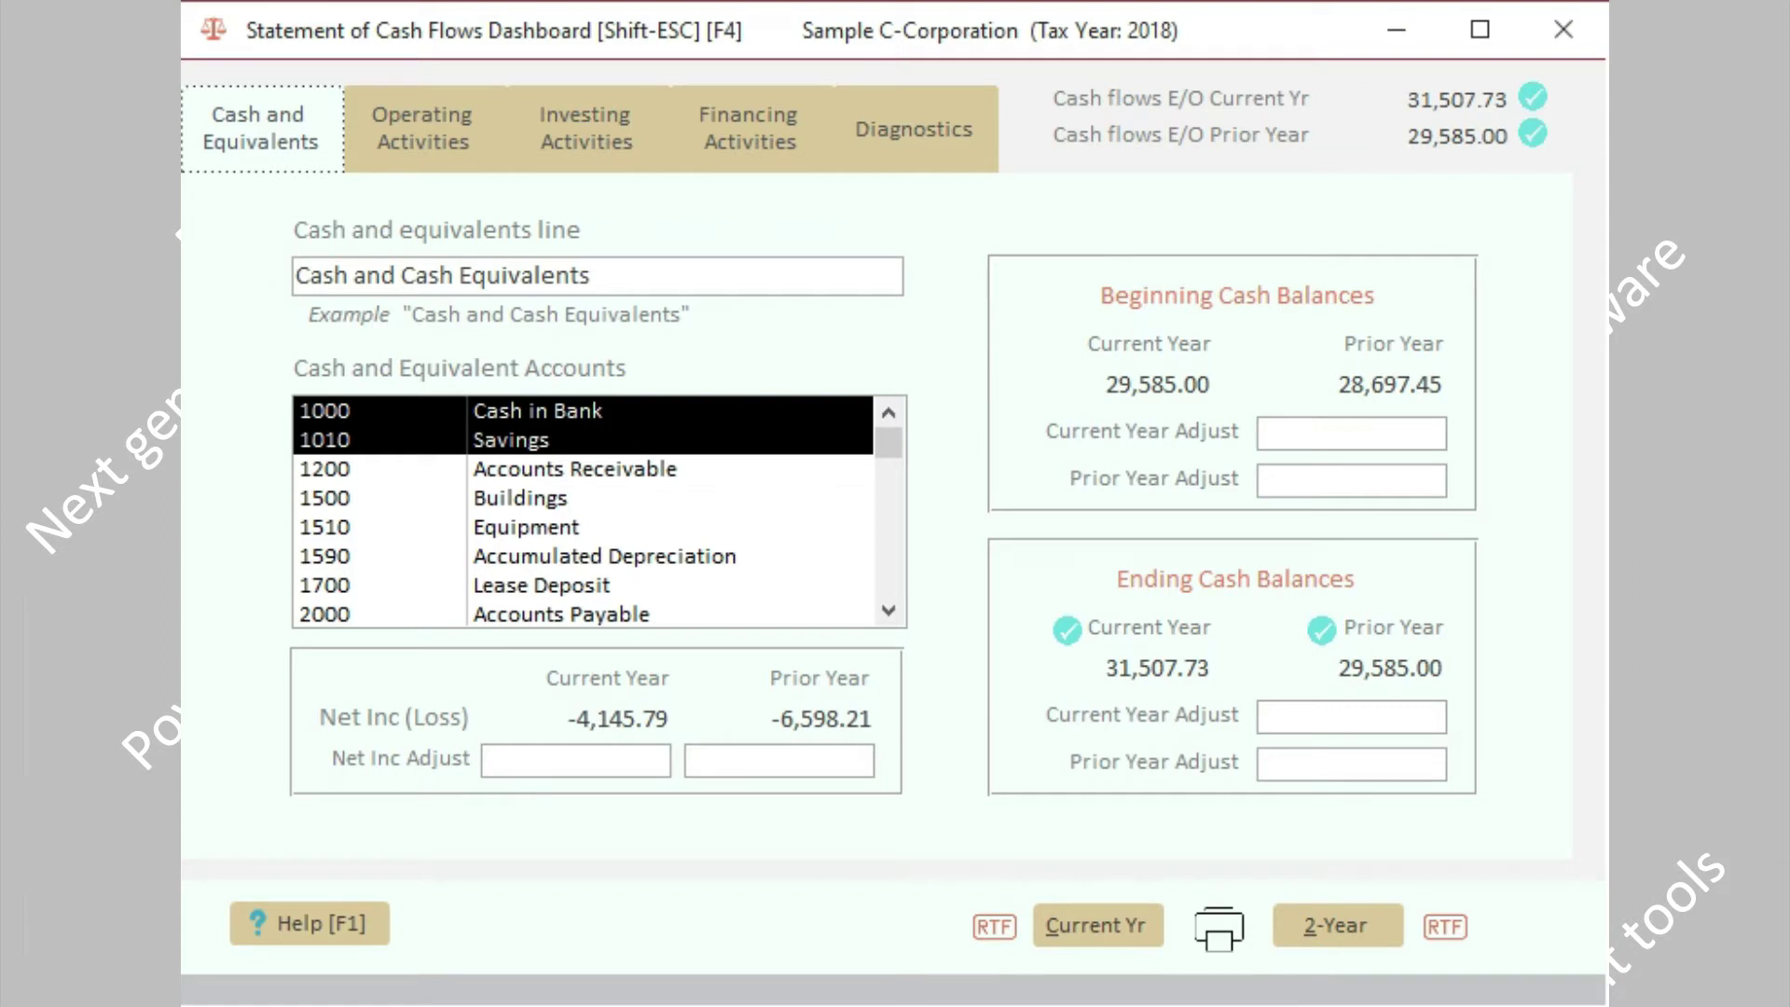
Delete the Depreciation line from the cash flow statement lines for operating activities.
{"action": "left_click", "coordinate": [435, 130]}
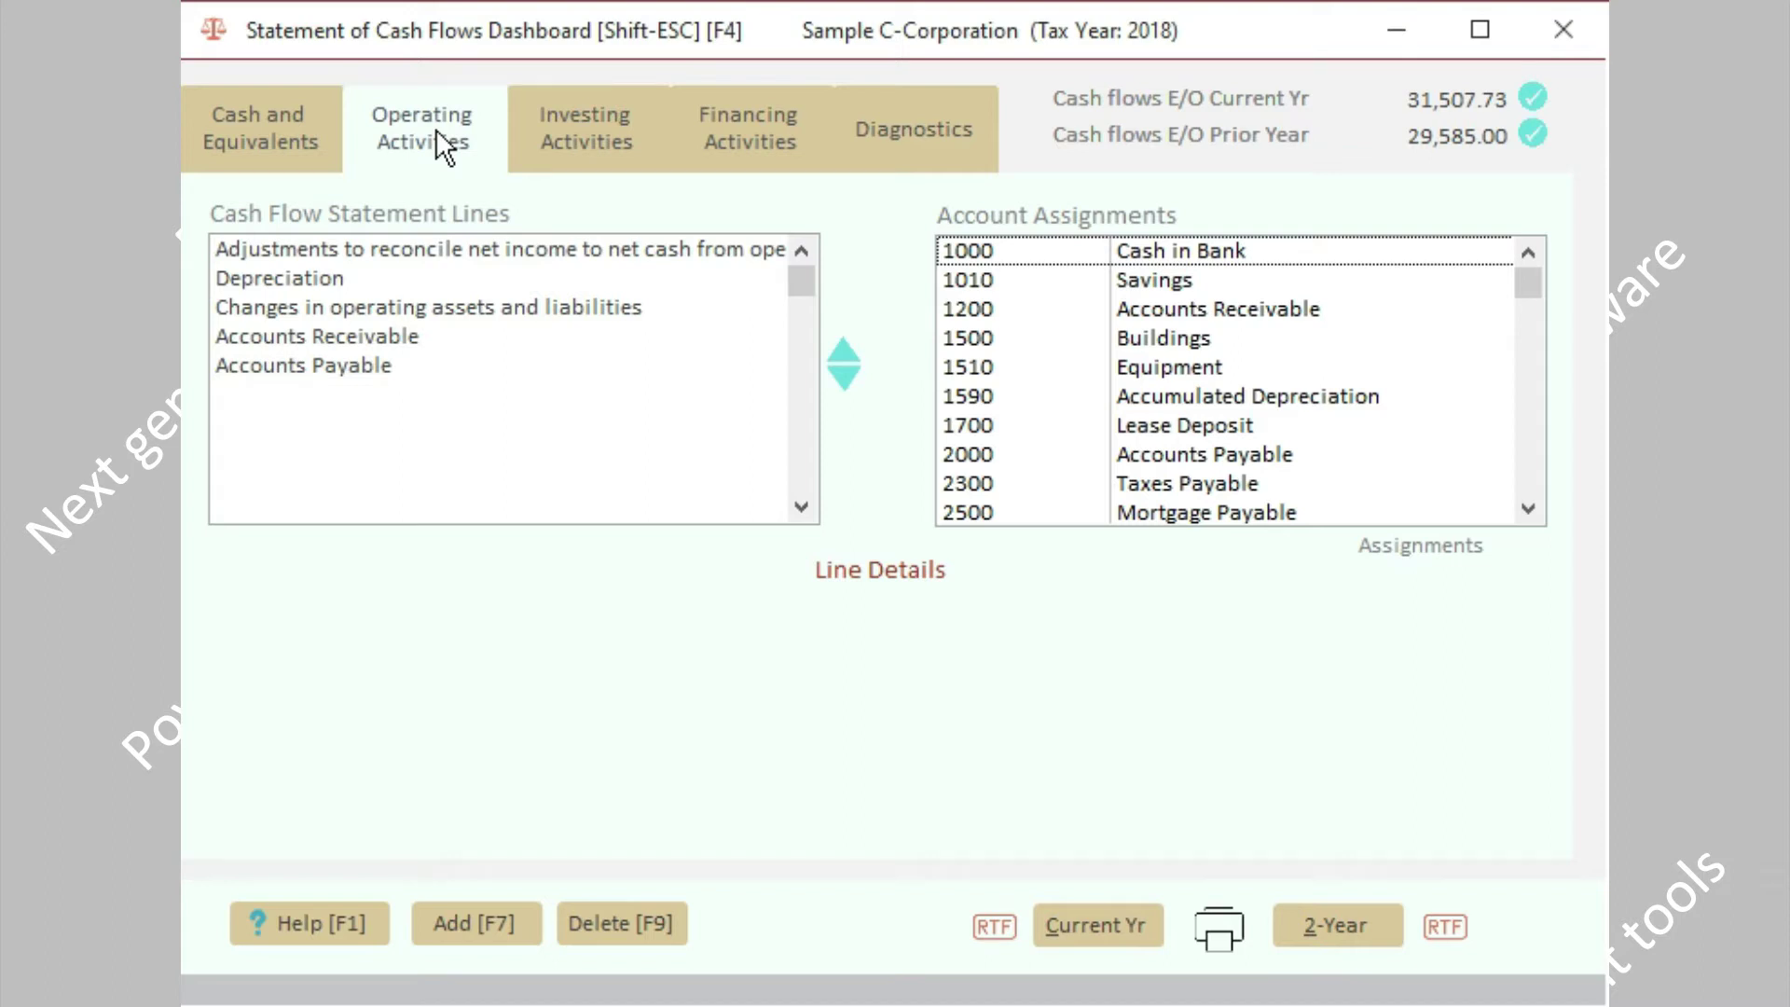
{"action": "left_click", "coordinate": [418, 255]}
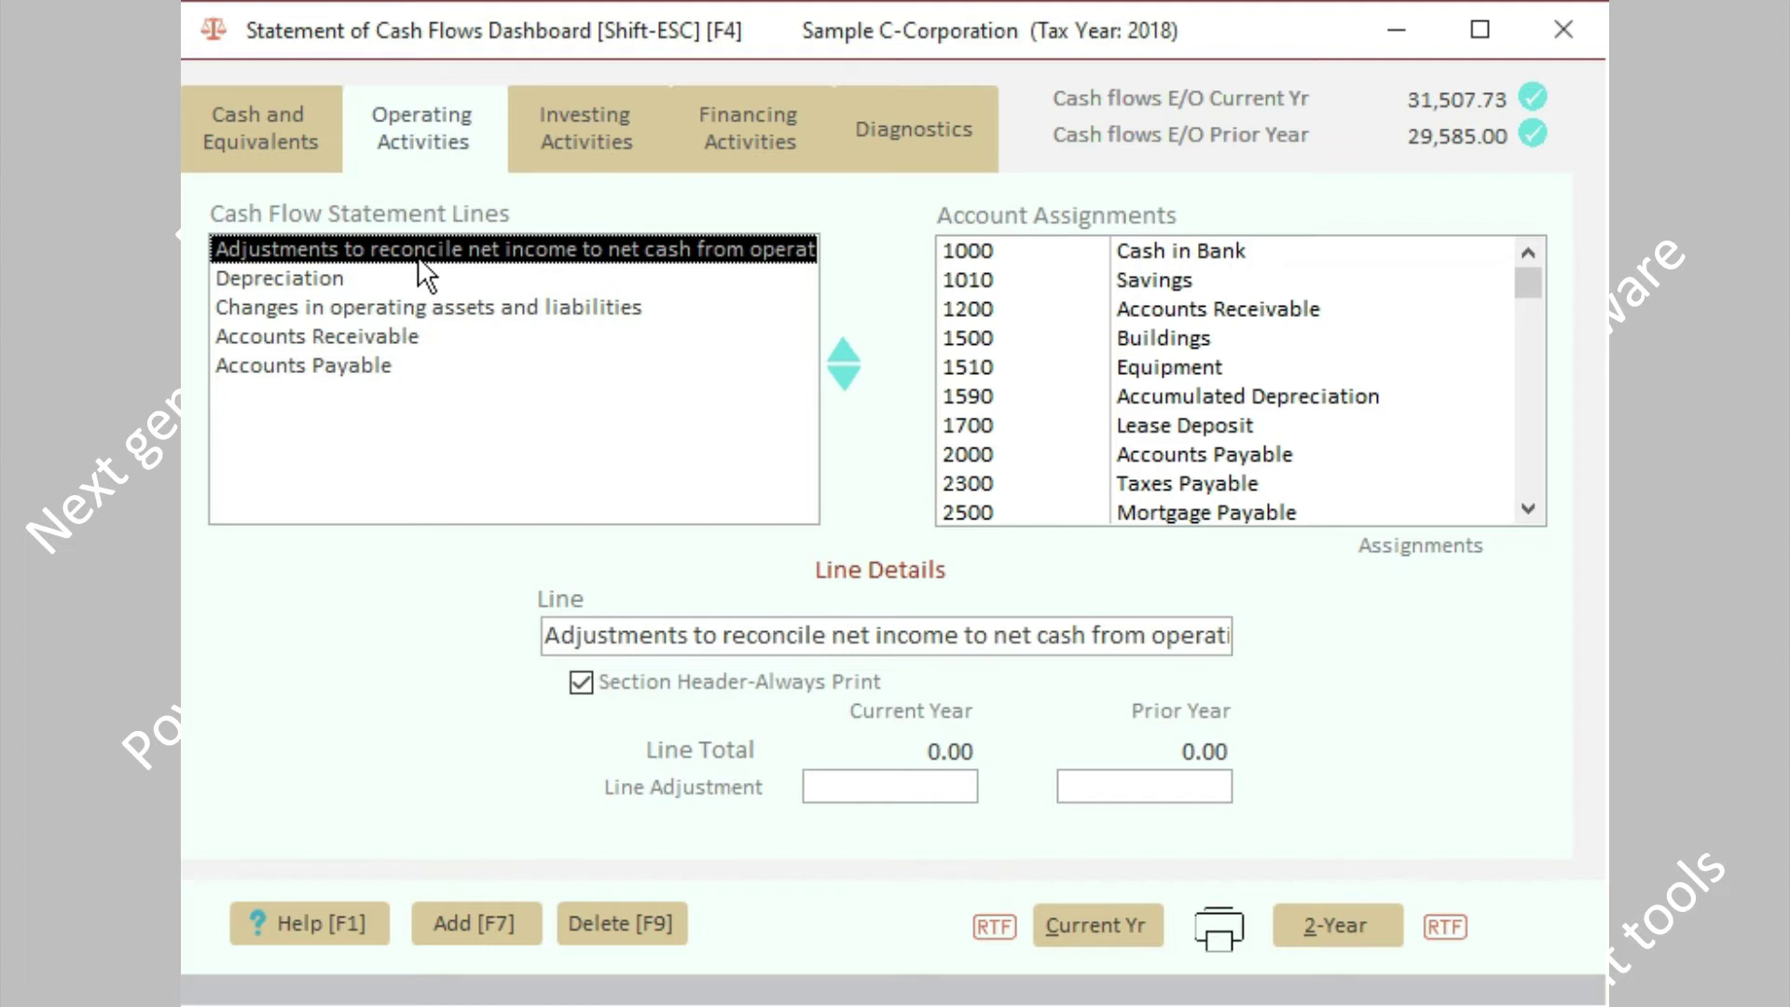
{"action": "left_click", "coordinate": [270, 278]}
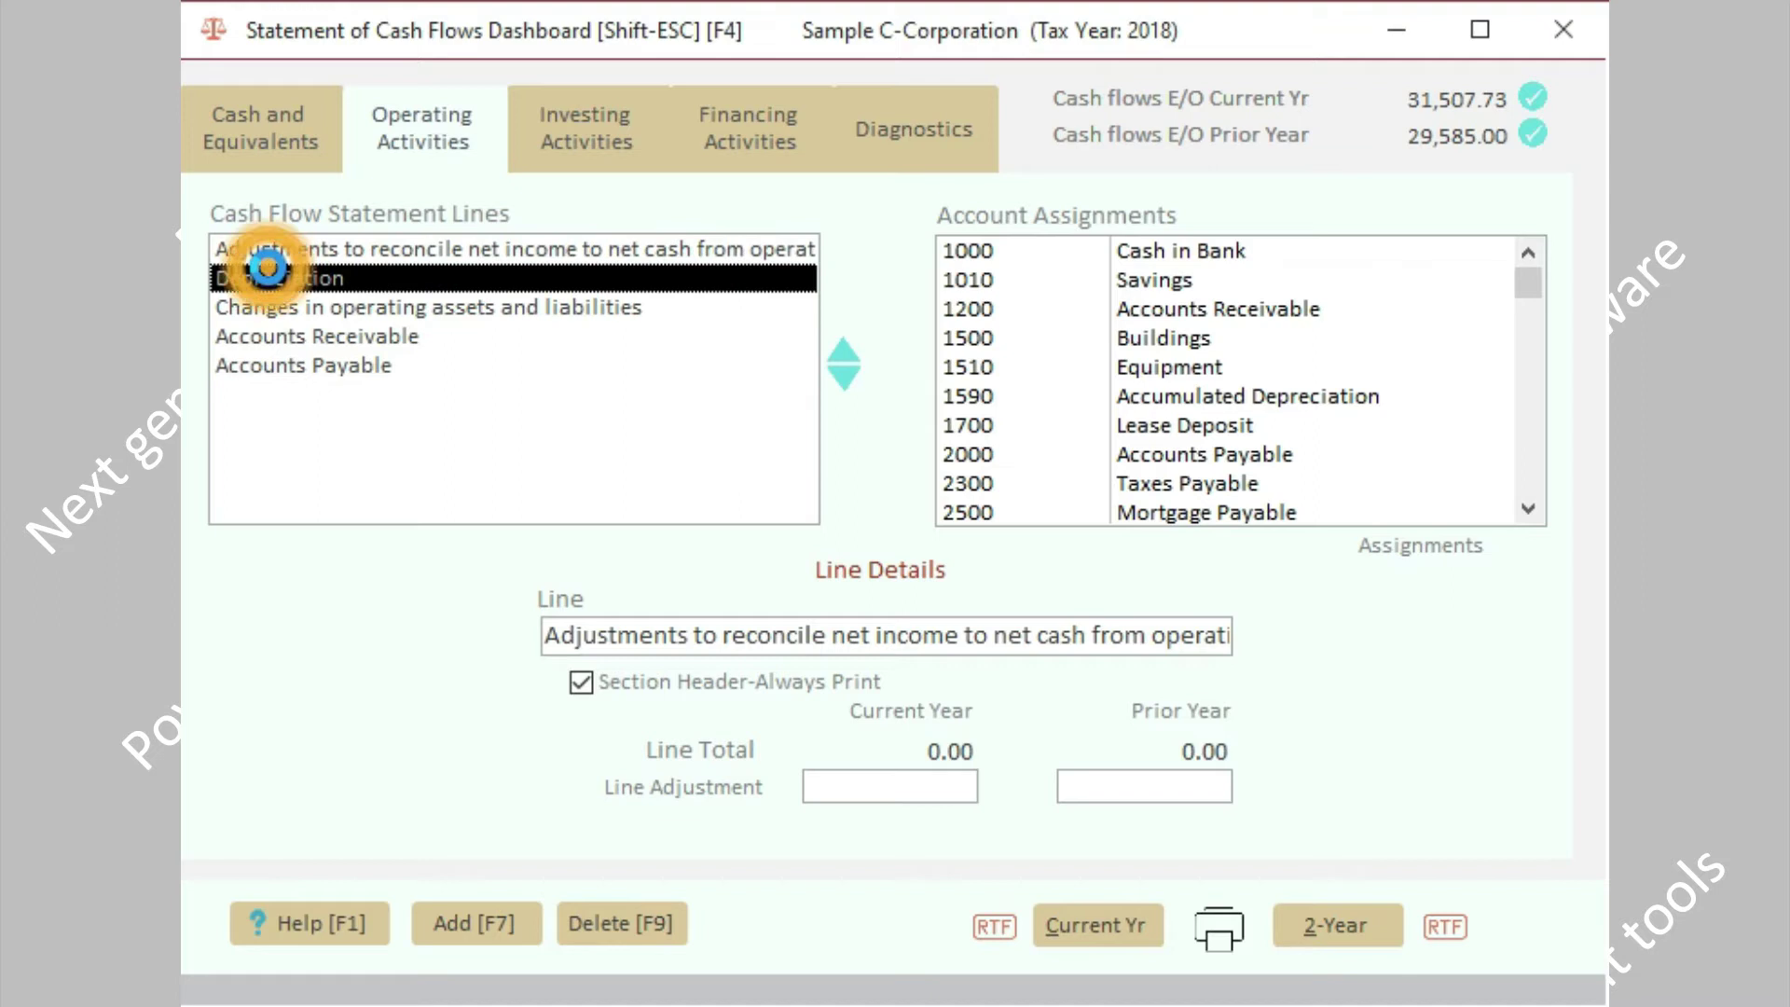
{"action": "left_click", "coordinate": [603, 919]}
{"action": "left_click", "coordinate": [926, 561]}
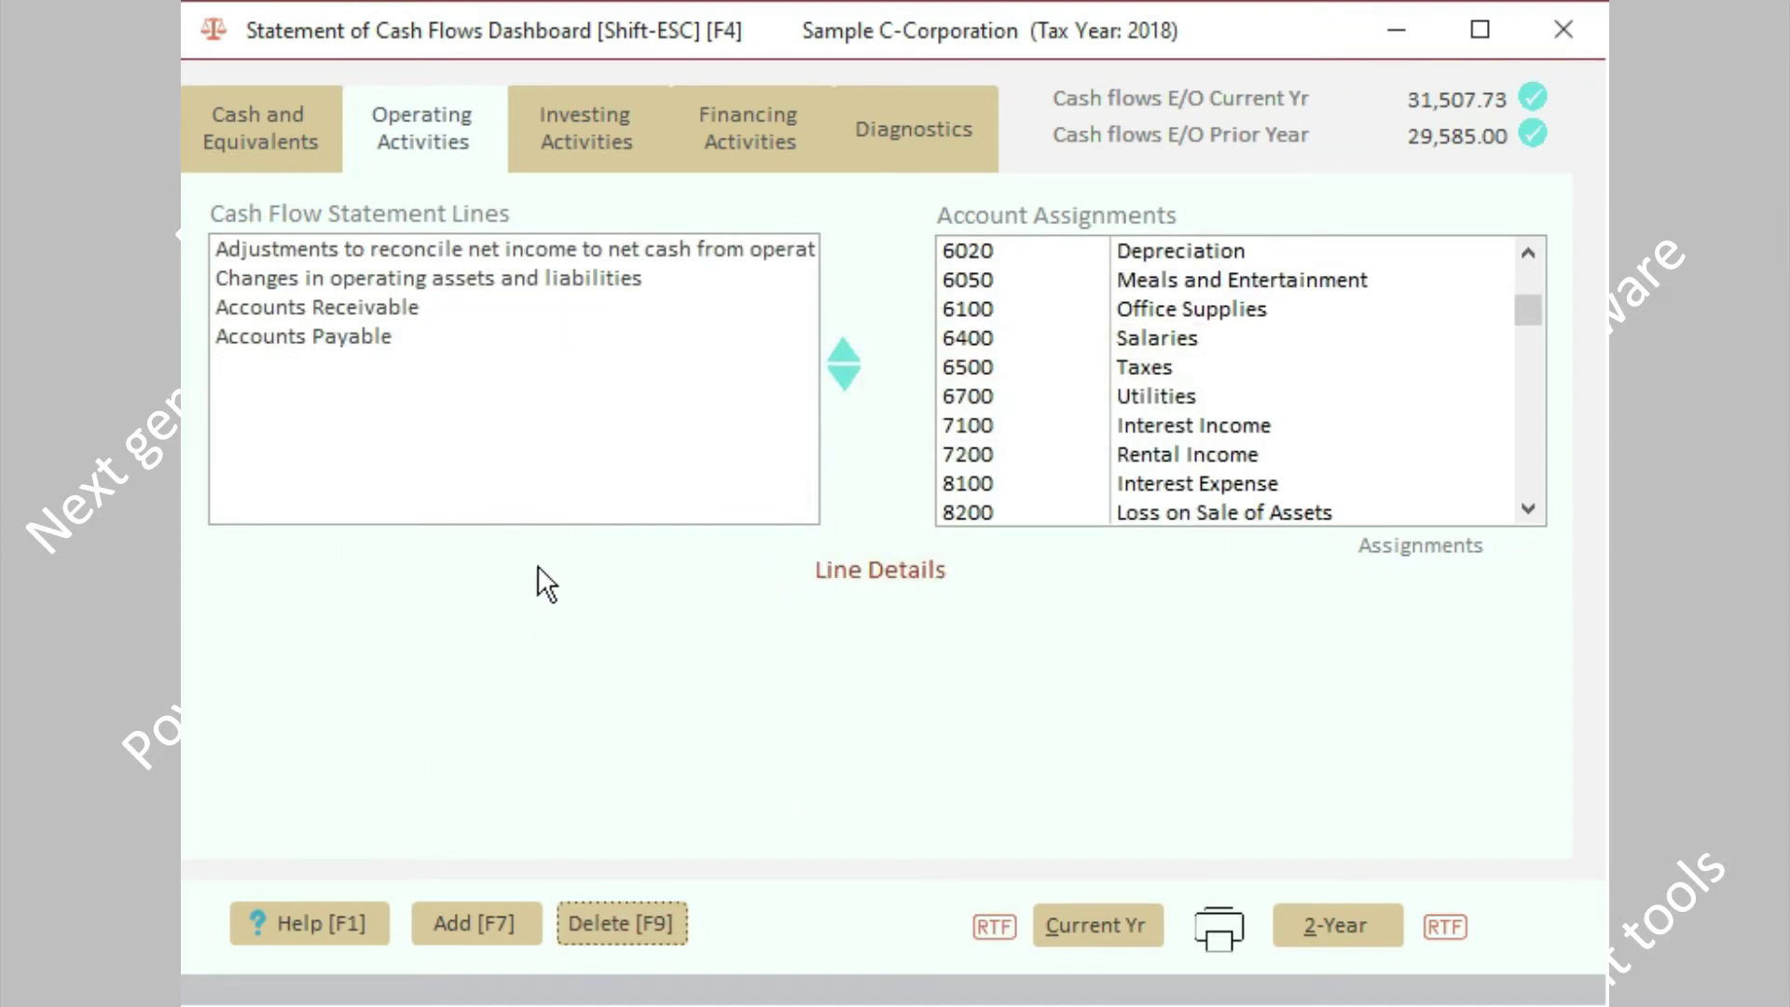
Add a Depreciation line directly below the net income adjustments header in operating activities and assign account 6020 Depreciation to it.
{"action": "left_click", "coordinate": [471, 924]}
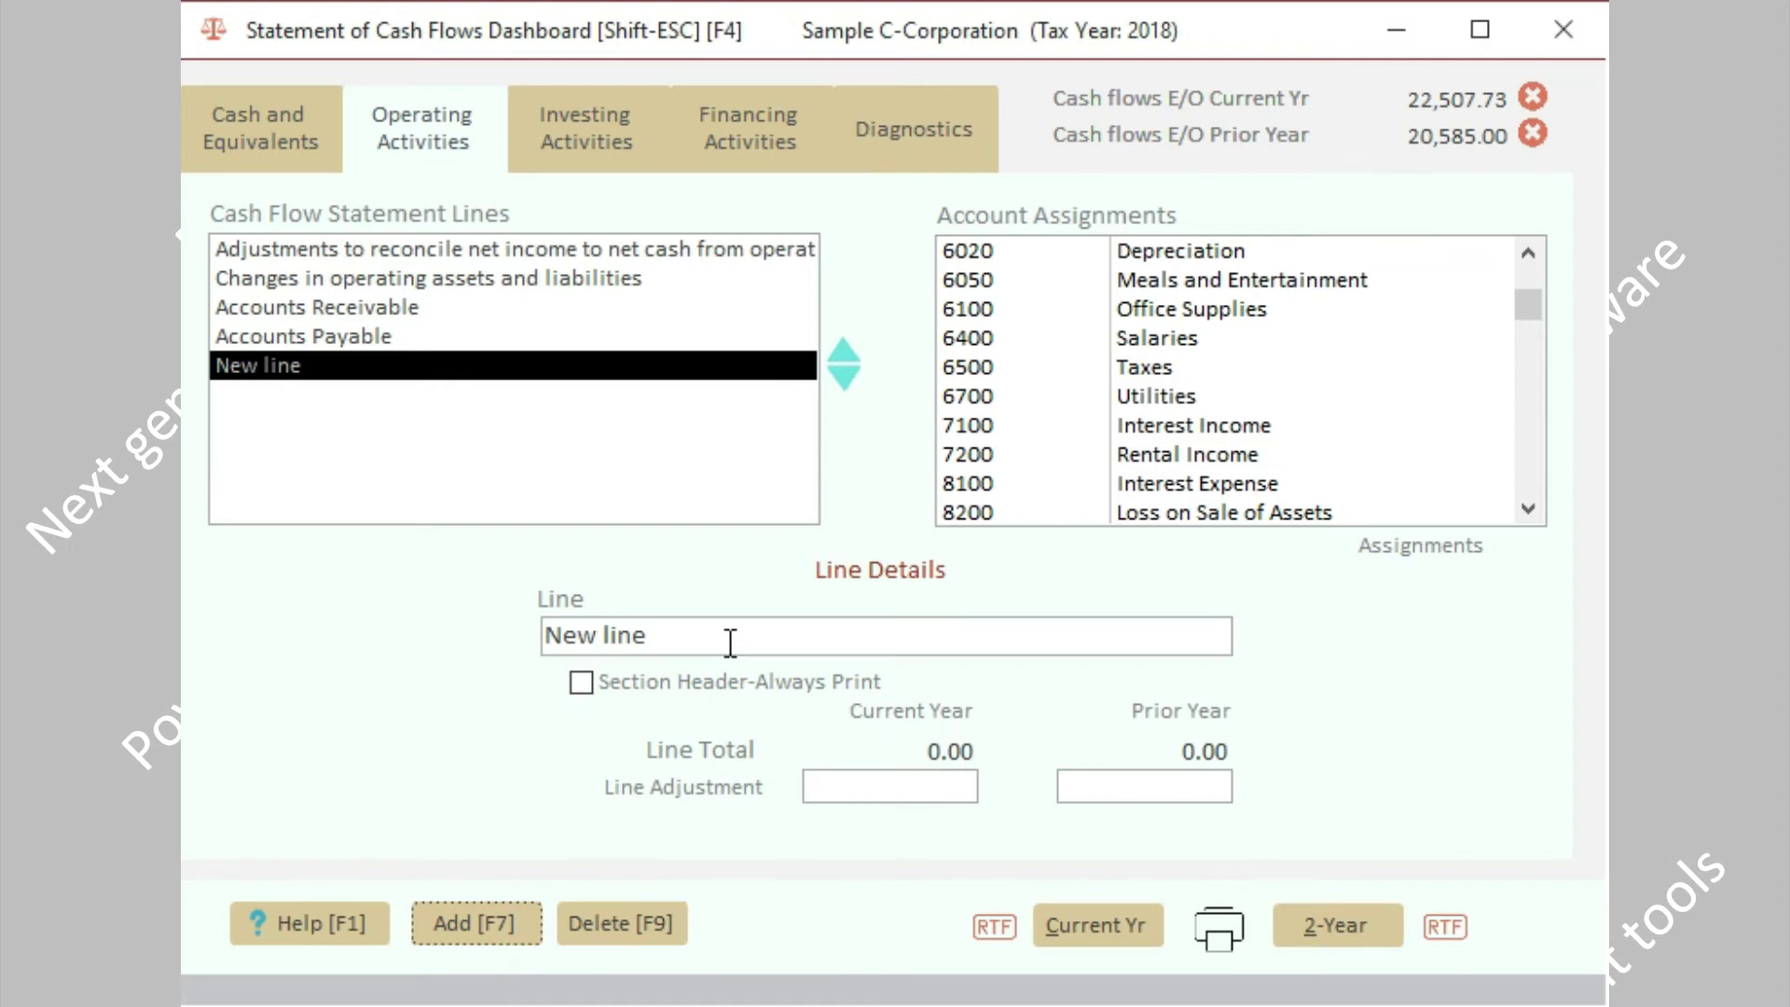
{"action": "left_click_drag", "start_coordinate": [727, 637], "coordinate": [540, 619]}
{"action": "type", "text": "Depreciation"}
{"action": "left_click", "coordinate": [843, 352]}
{"action": "left_click", "coordinate": [844, 351]}
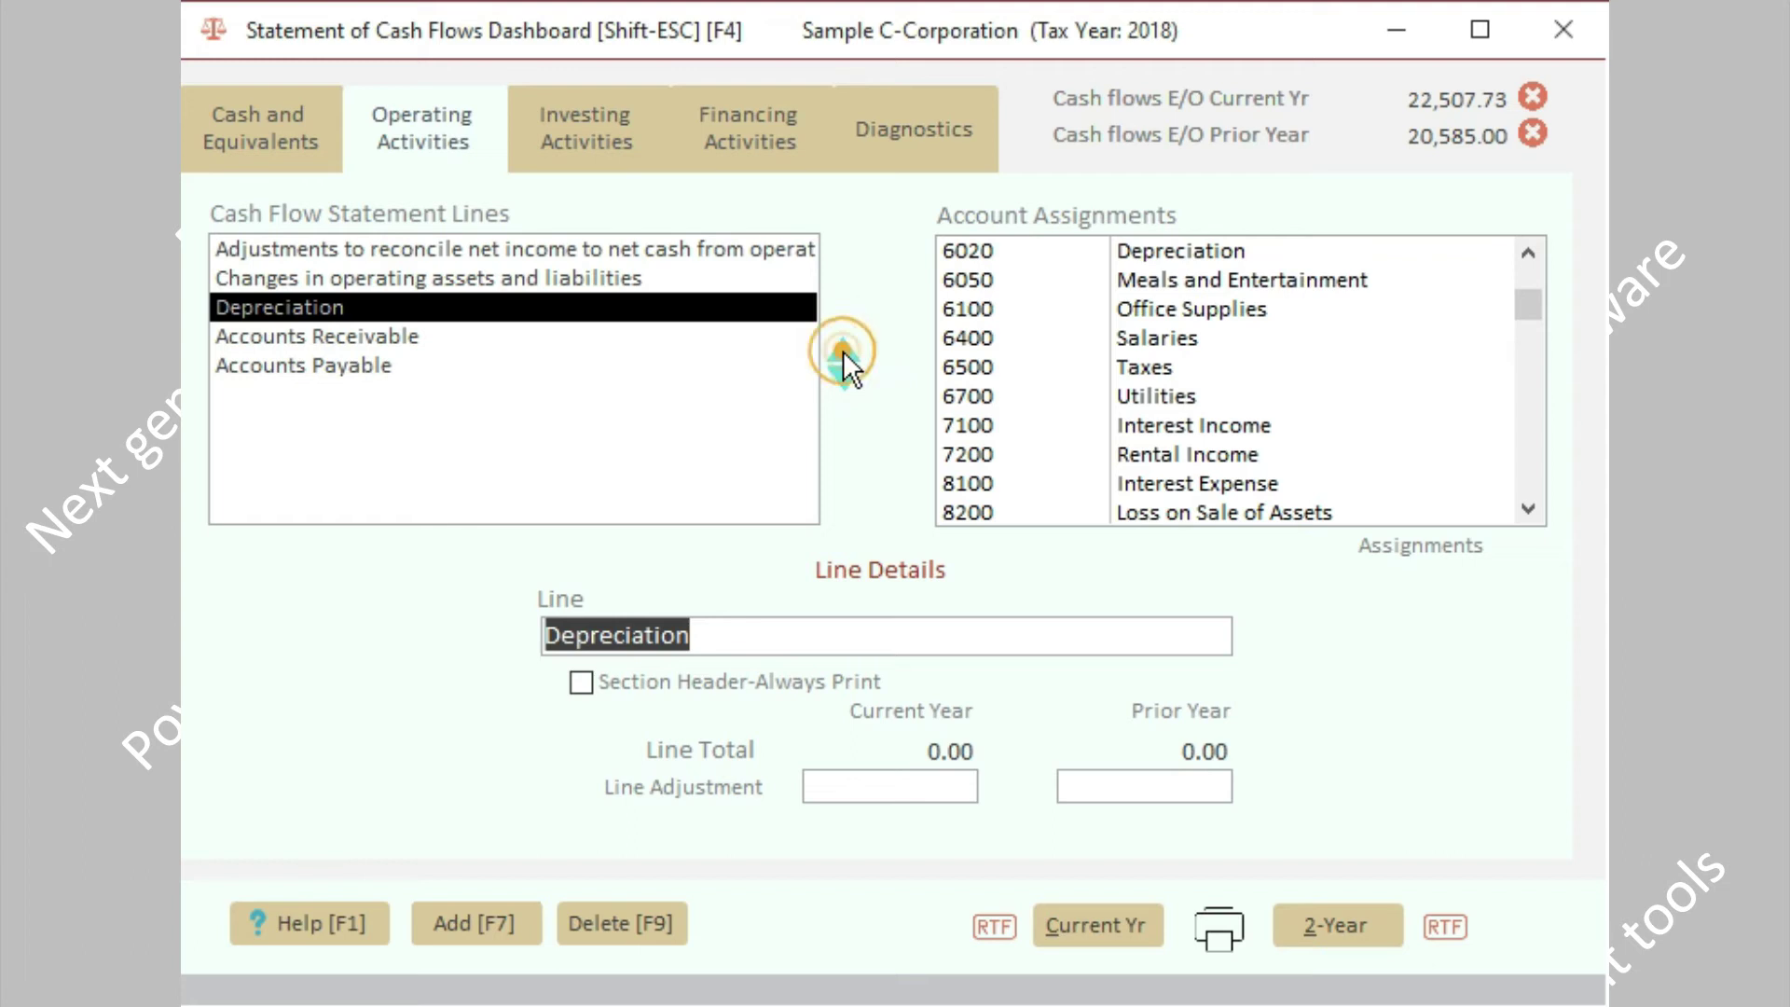
{"action": "left_click", "coordinate": [844, 351]}
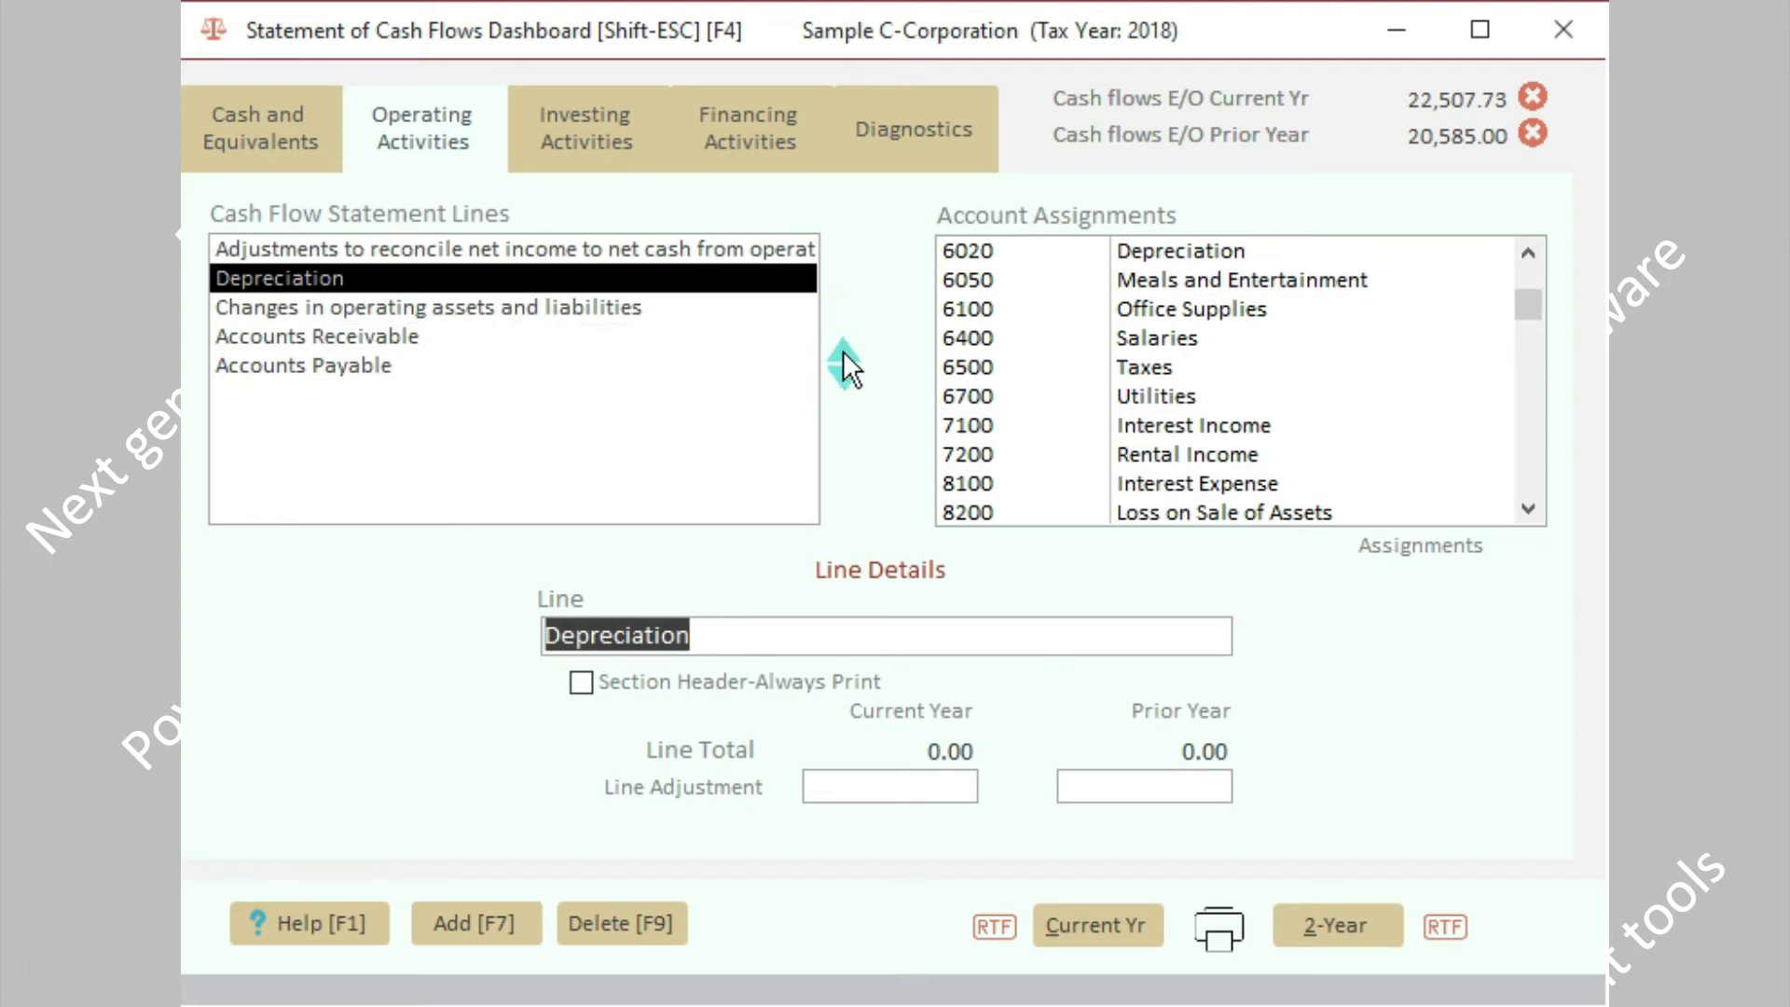
{"action": "double_click", "coordinate": [1130, 253]}
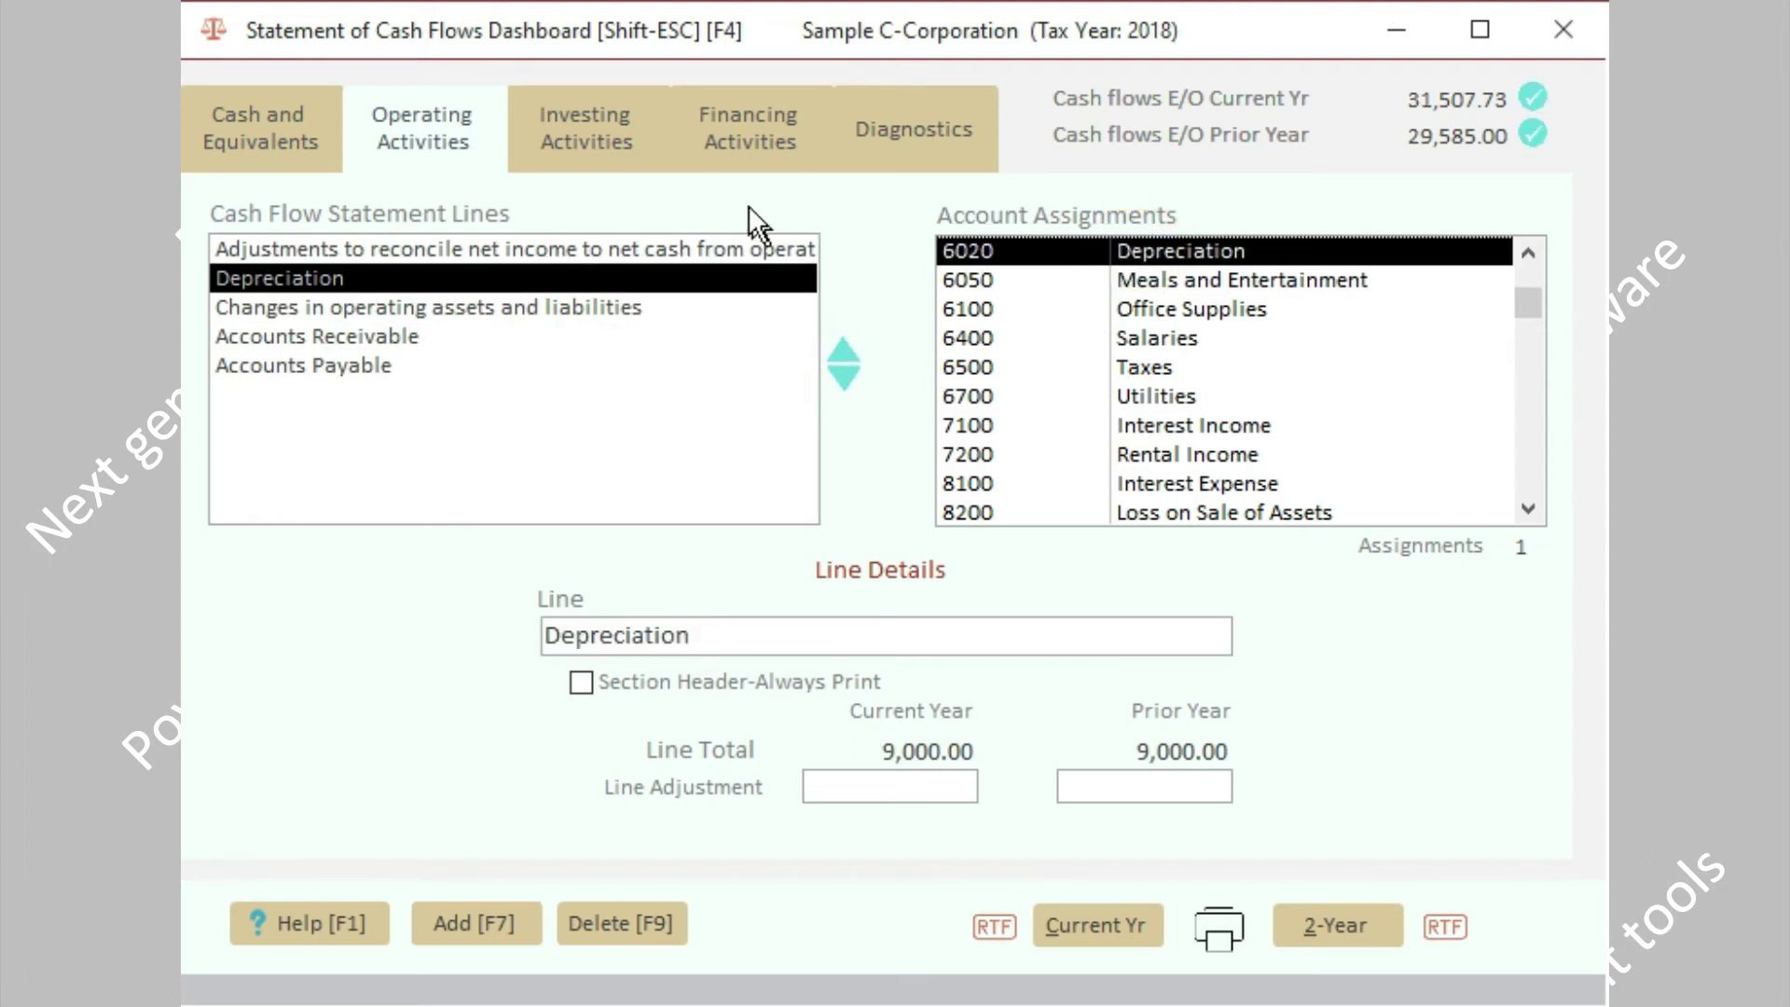
Review the account assignments of the property purchase and long-term debt repayment lines, and check for accounts assigned more than once.
{"action": "left_click", "coordinate": [580, 142]}
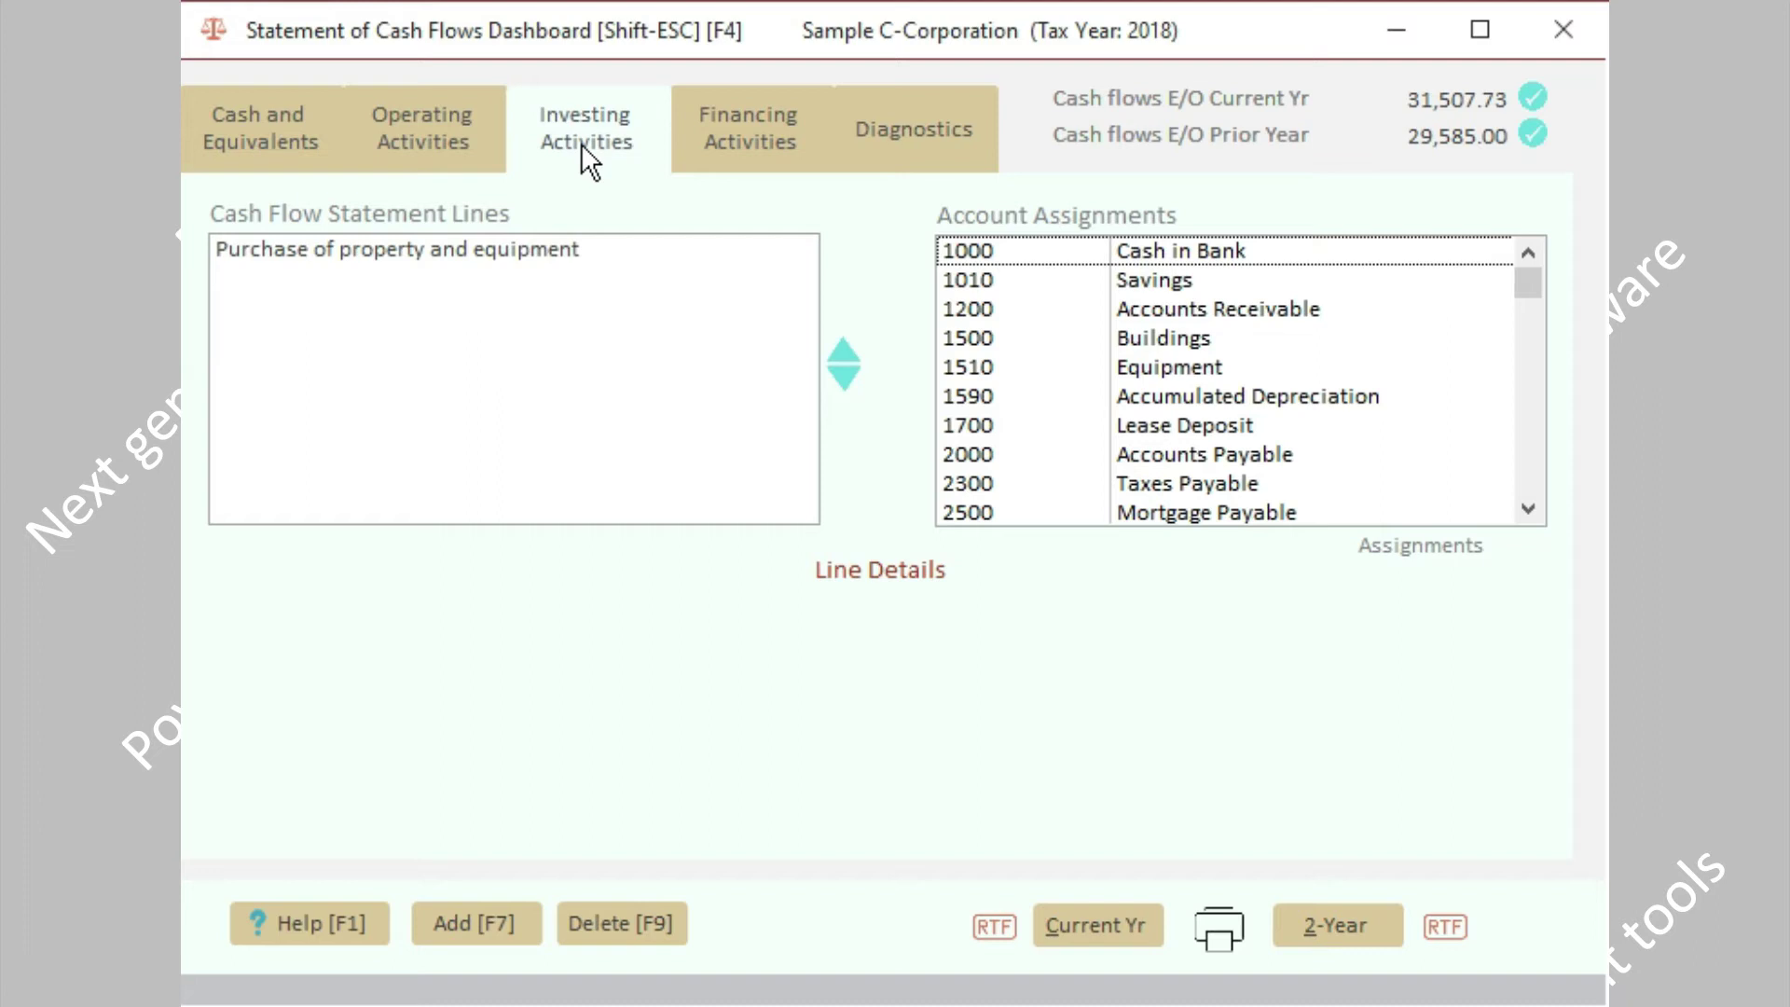
{"action": "left_click", "coordinate": [461, 250]}
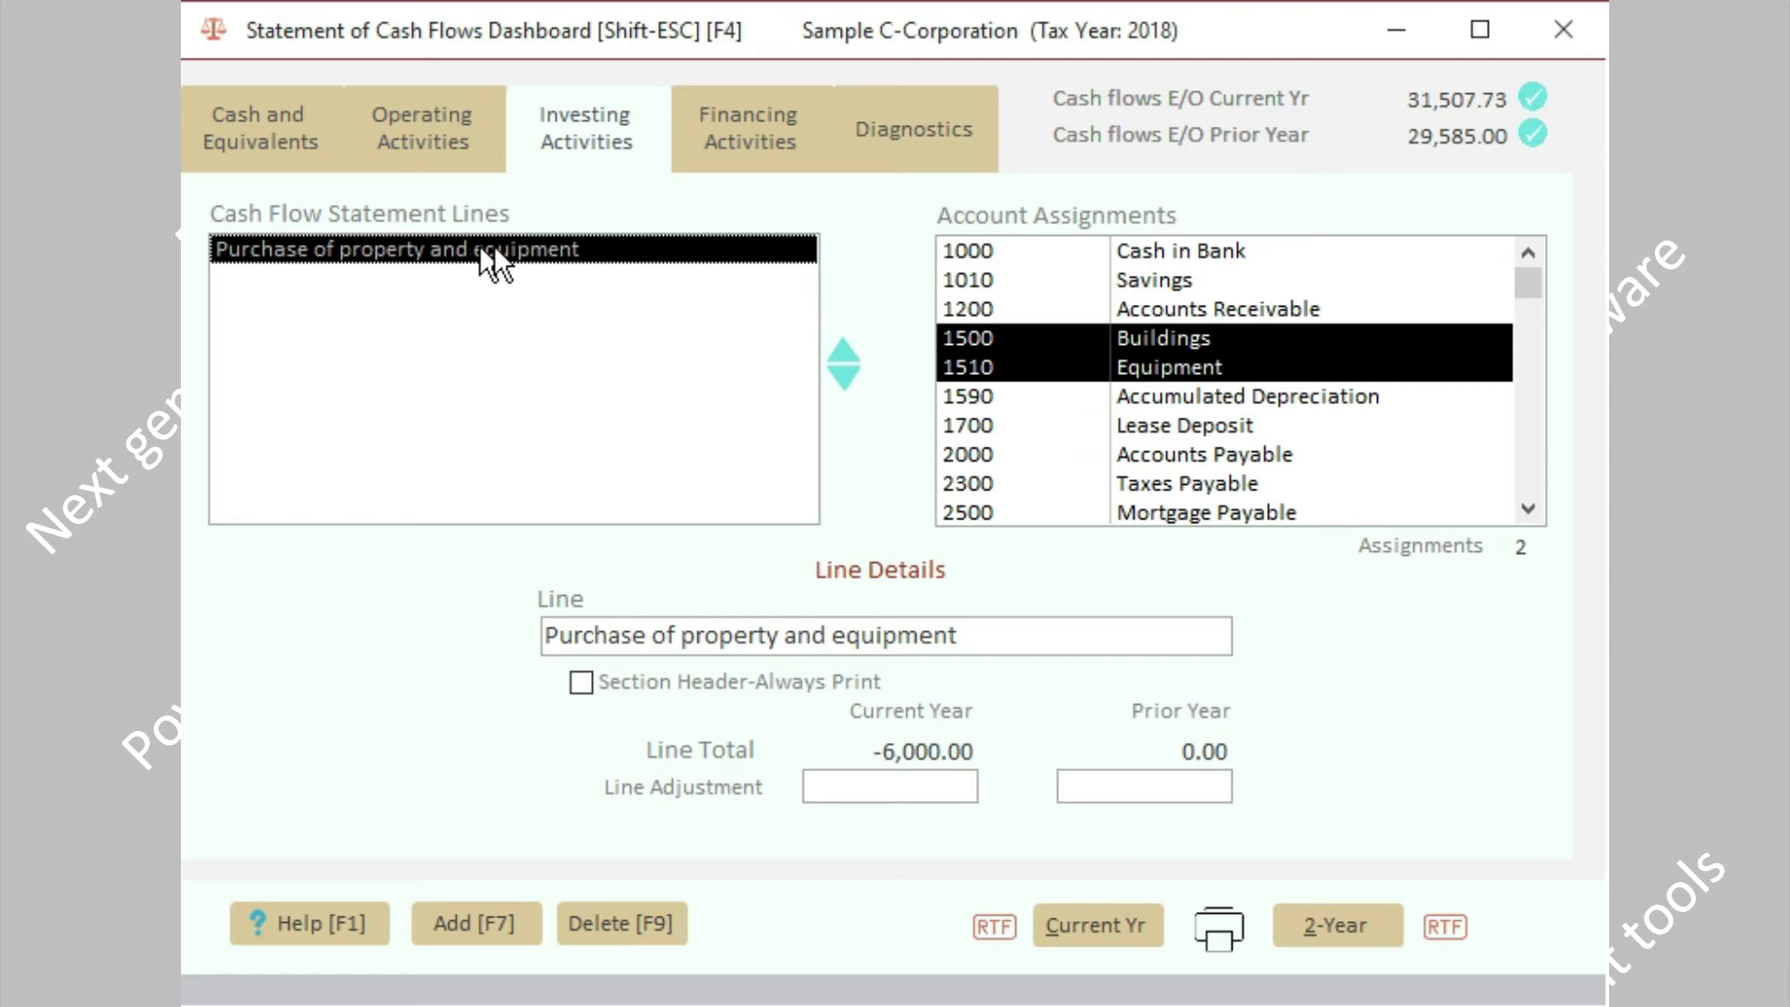
{"action": "left_click", "coordinate": [759, 129]}
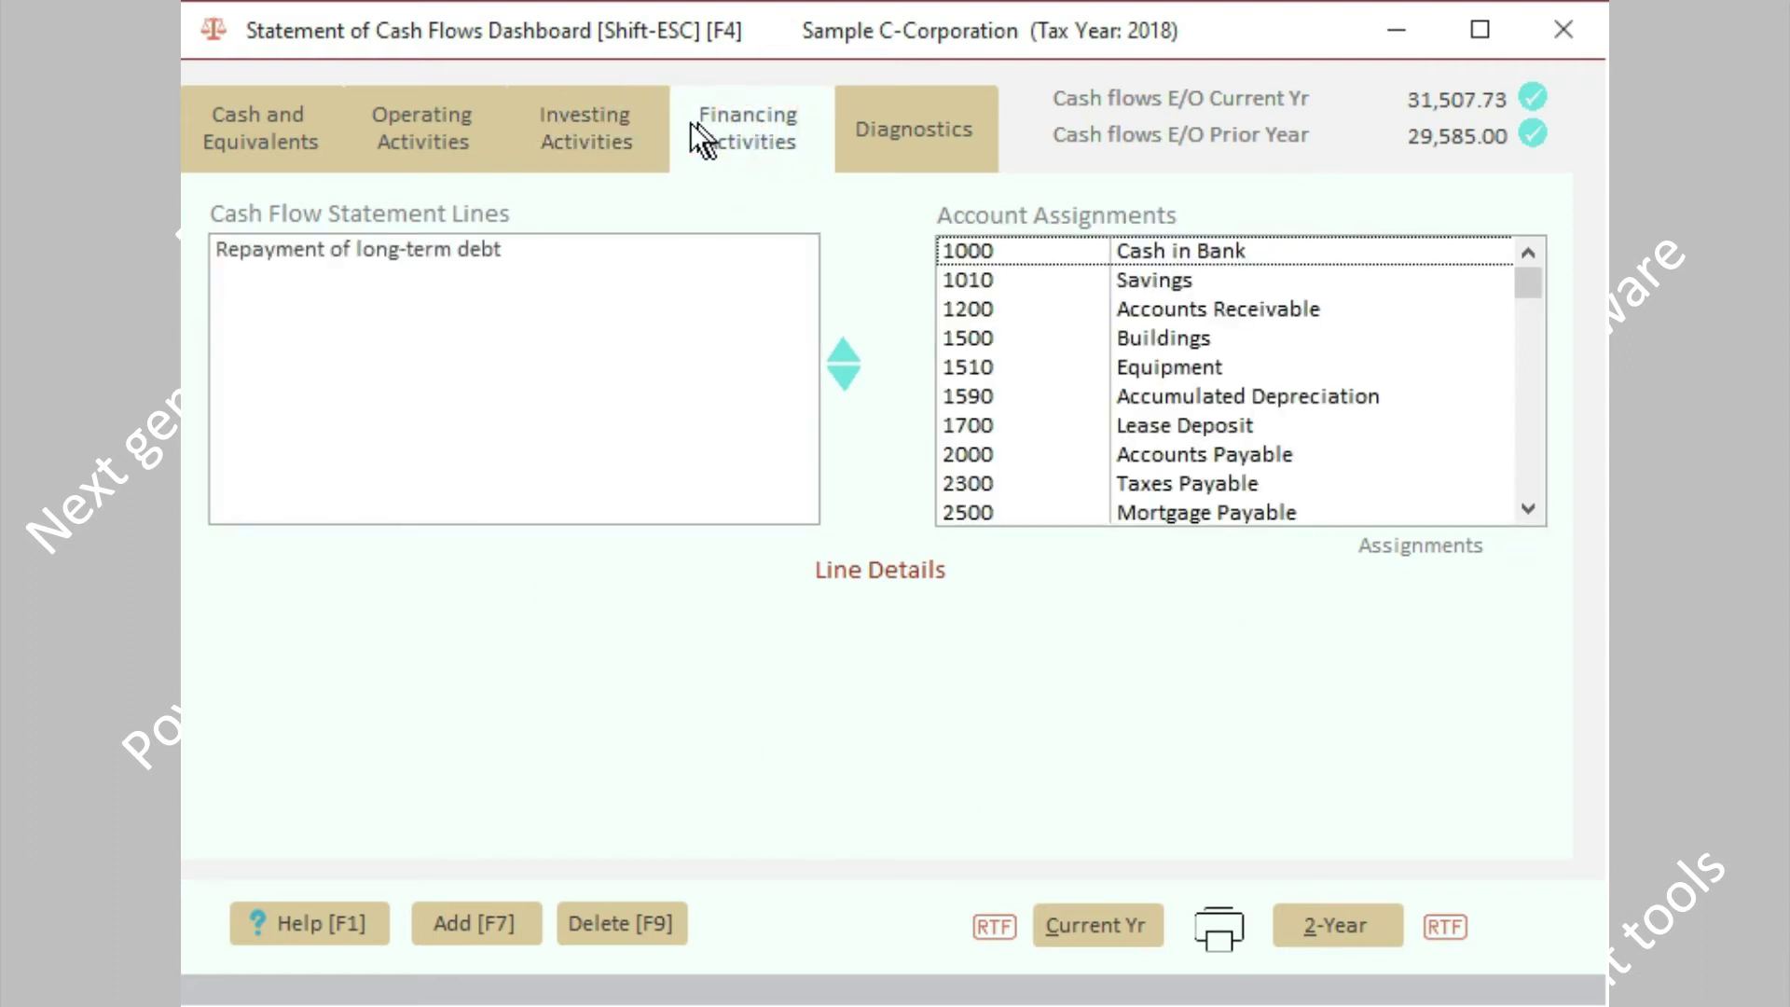
{"action": "left_click", "coordinate": [446, 249]}
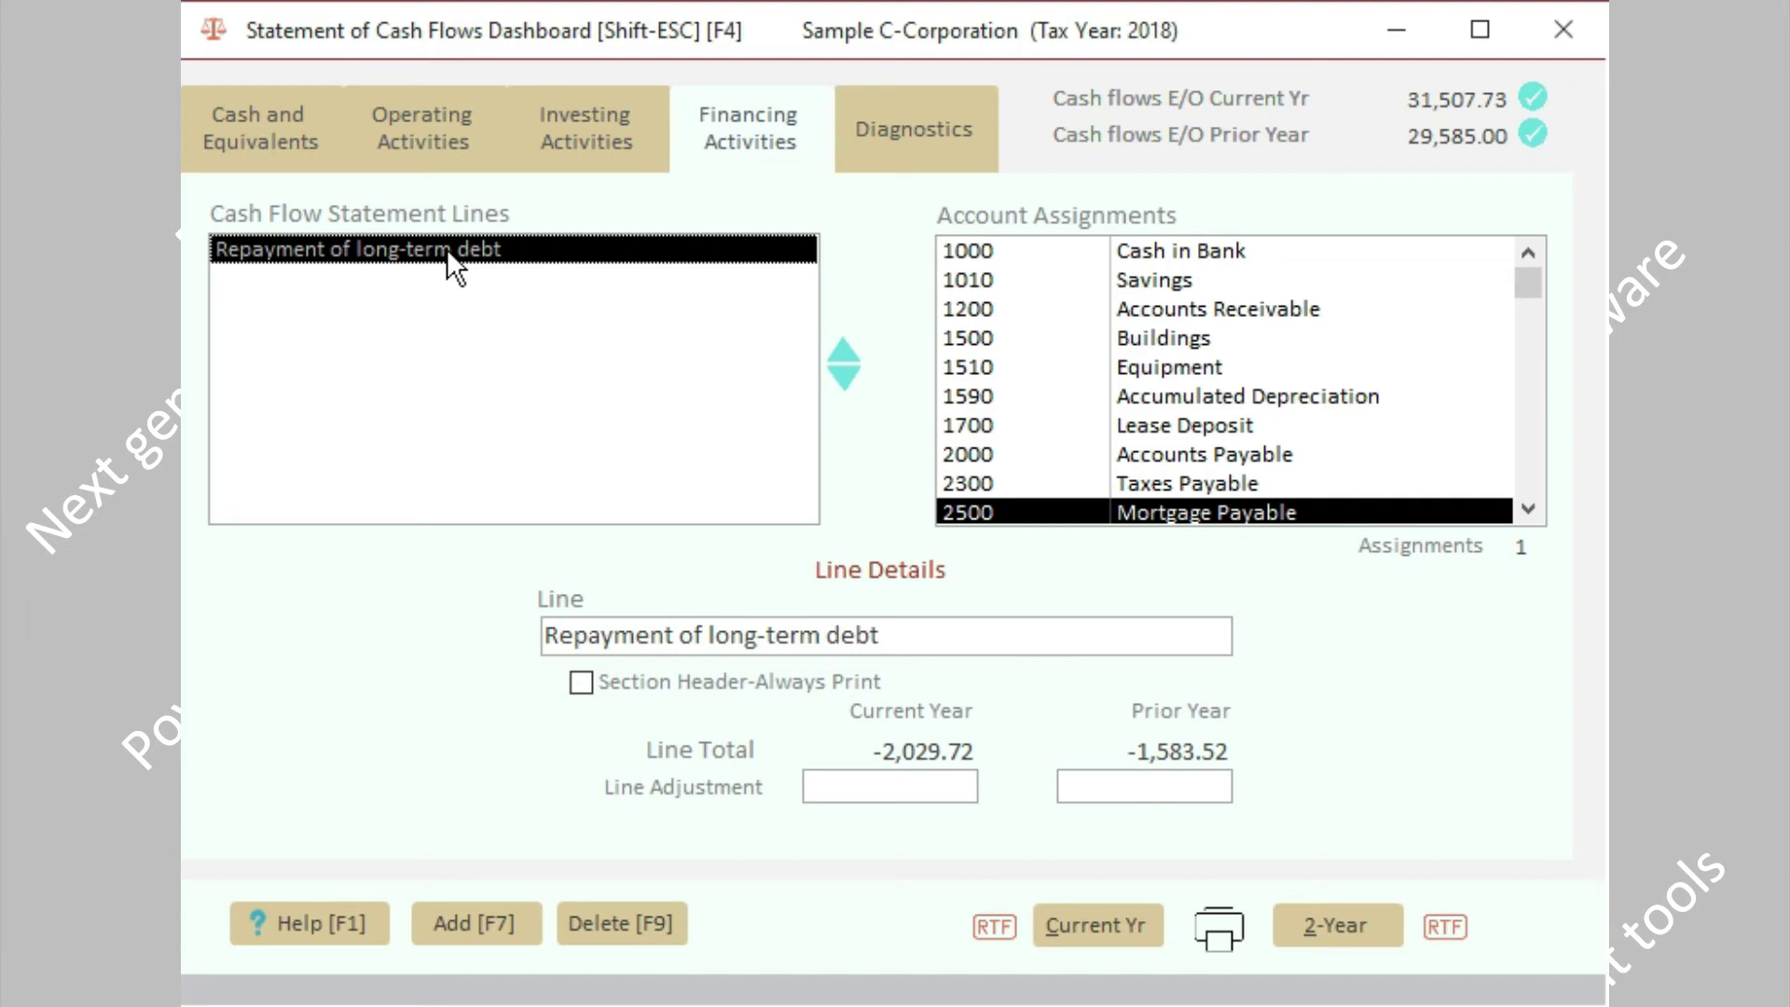
{"action": "left_click", "coordinate": [891, 152]}
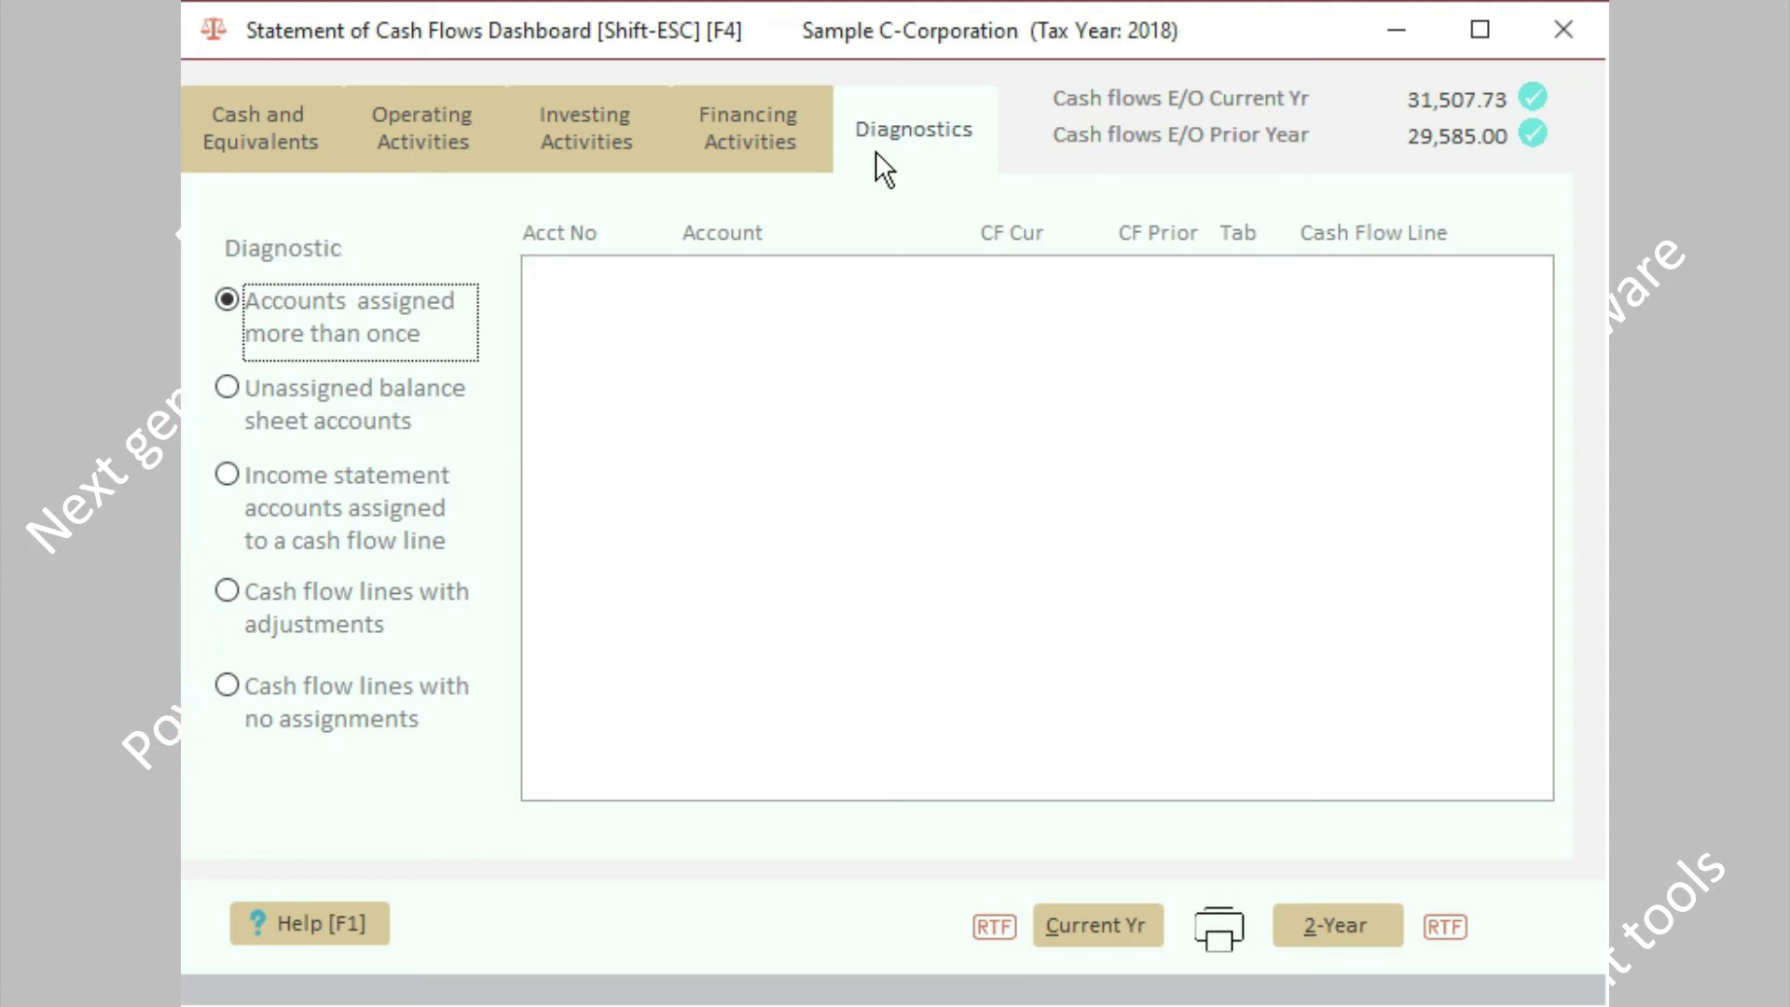
Unassign account 1200 from the Accounts Receivable operating line and assign account 6020 Depreciation to the Accounts Payable line.
{"action": "left_click", "coordinate": [447, 143]}
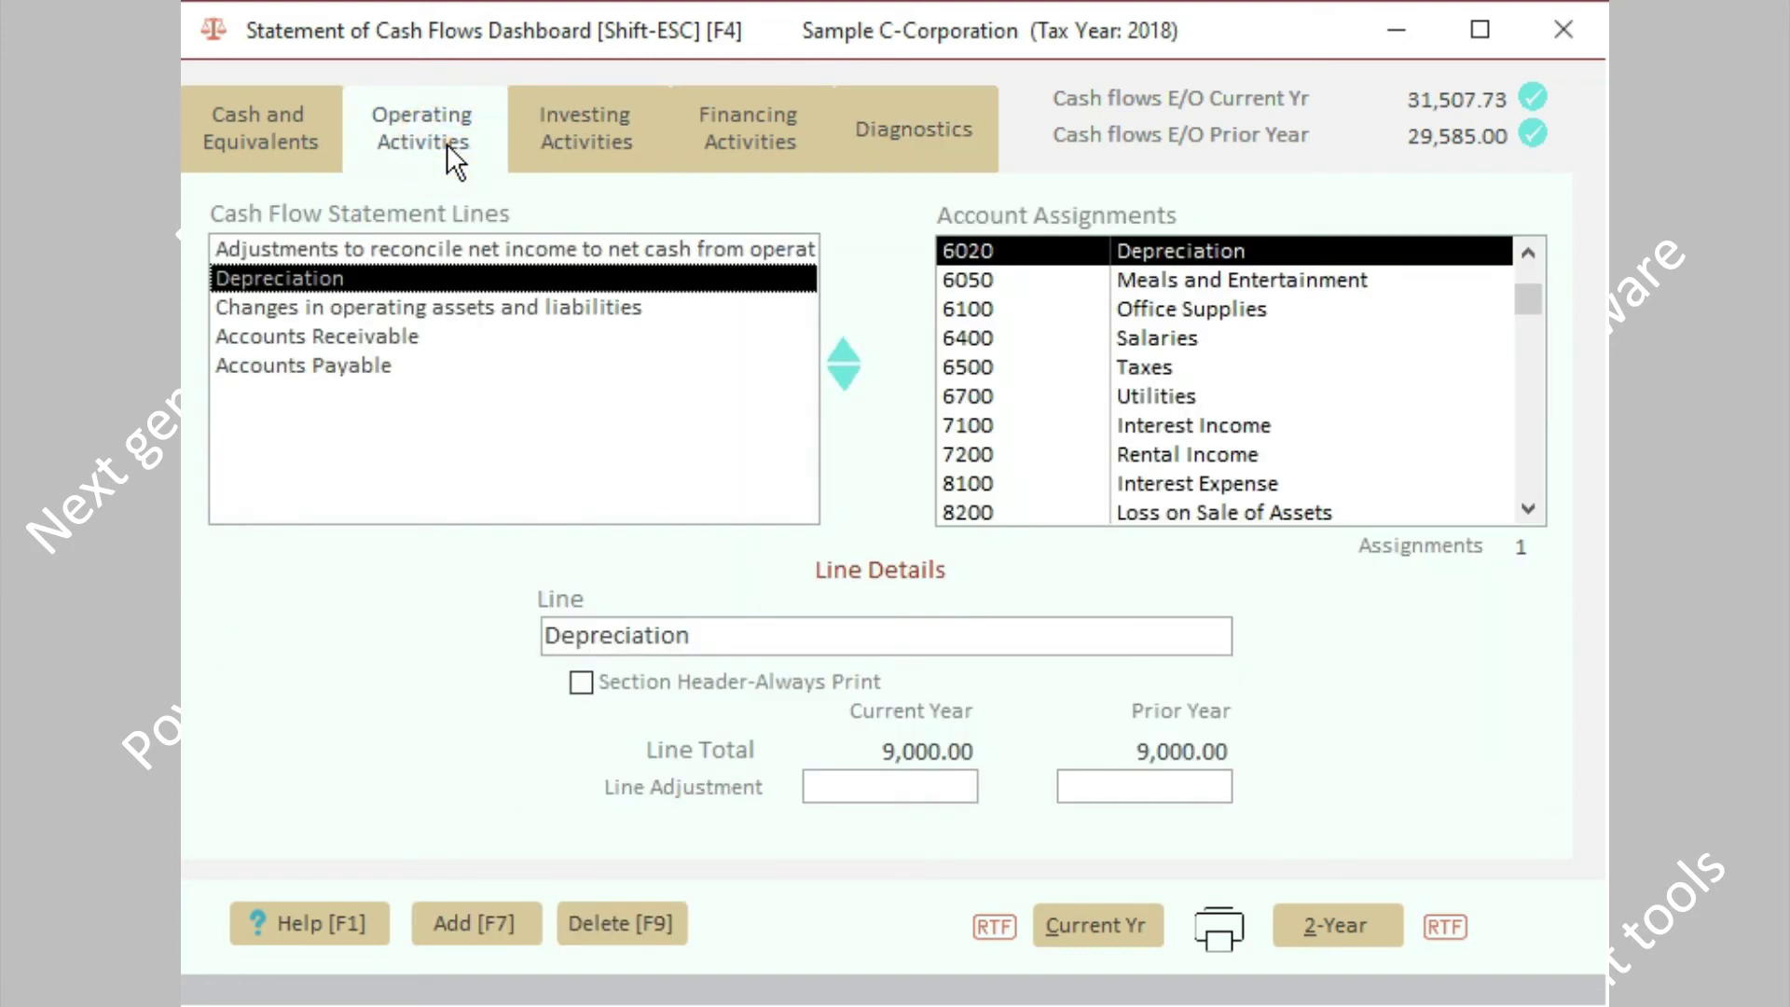
{"action": "left_click", "coordinate": [337, 336]}
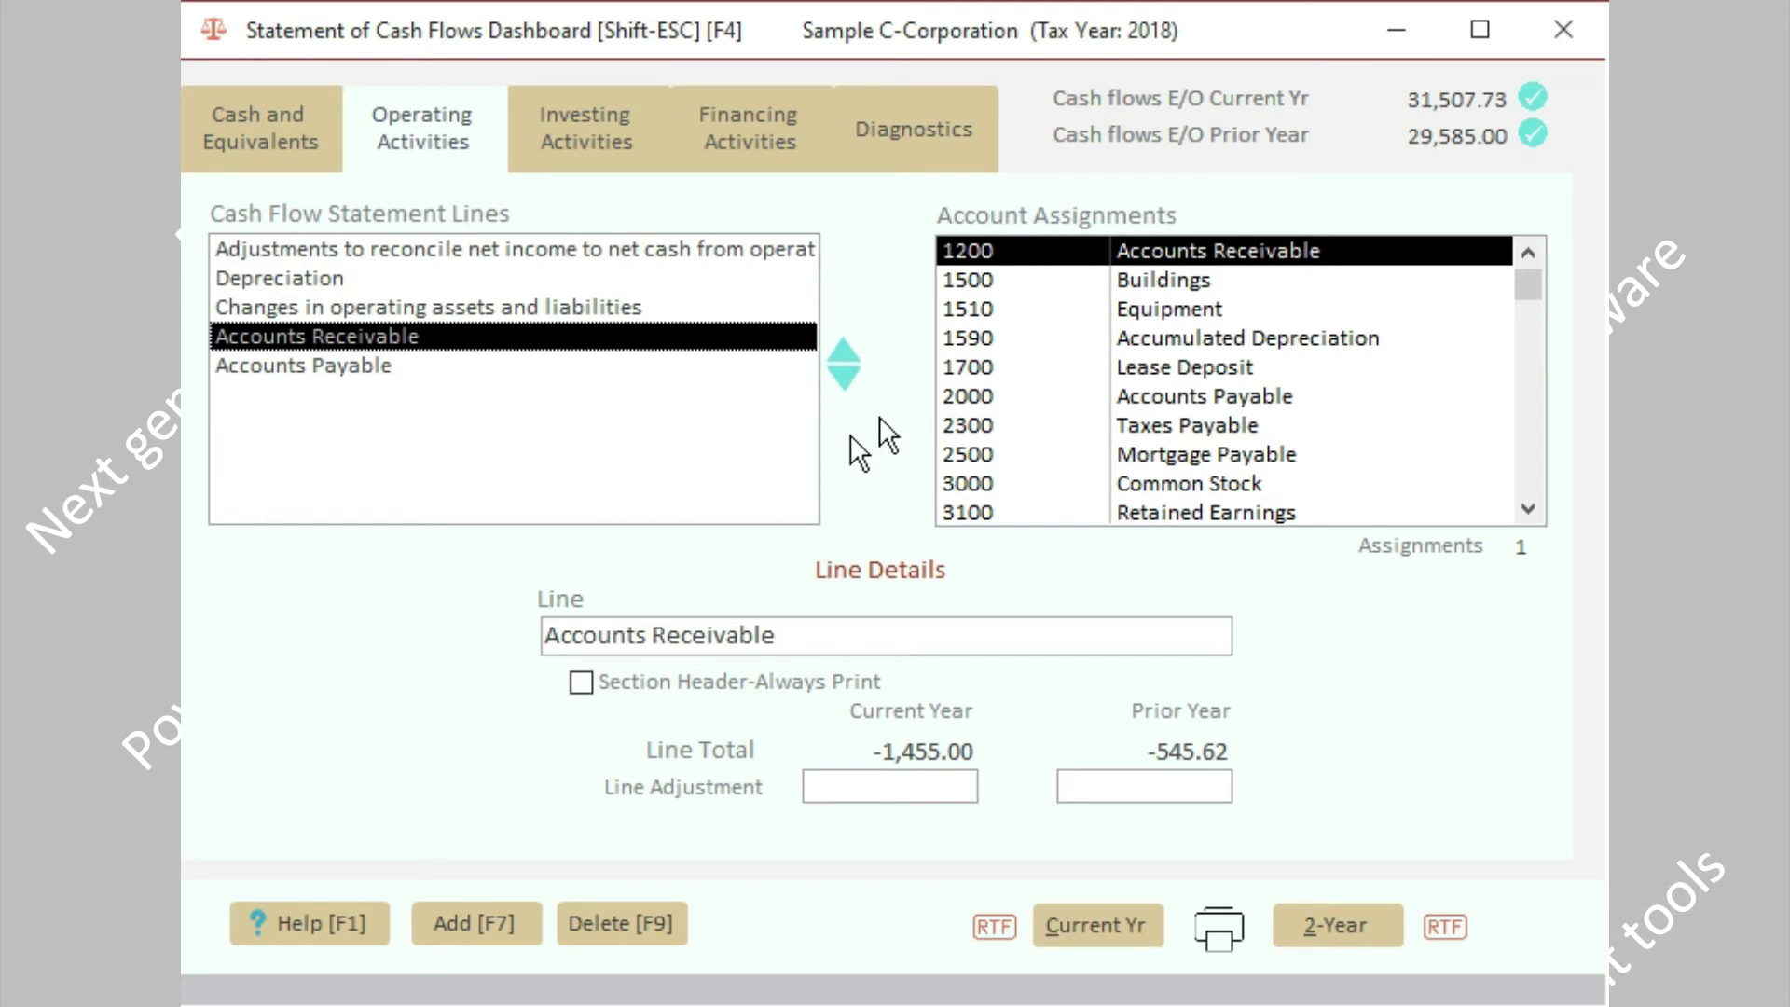
{"action": "double_click", "coordinate": [1088, 251]}
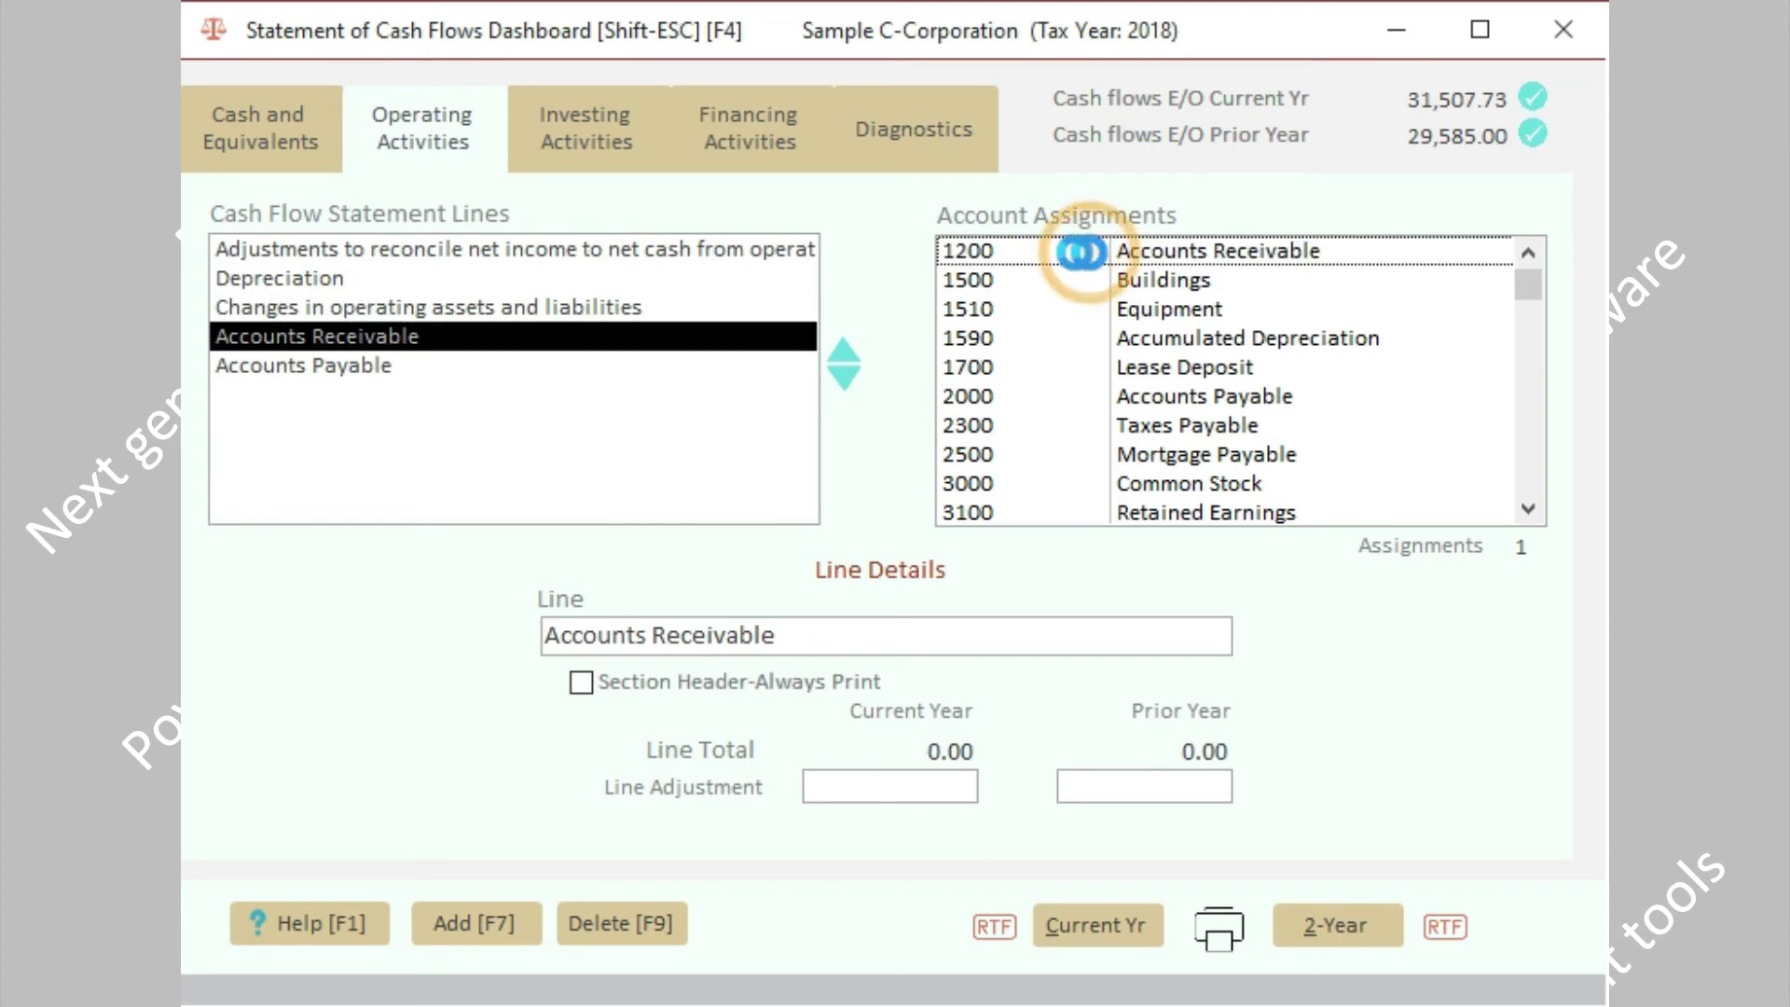
{"action": "left_click", "coordinate": [298, 364]}
{"action": "scroll", "coordinate": [1185, 463], "scroll_direction": "down", "scroll_amount": 8}
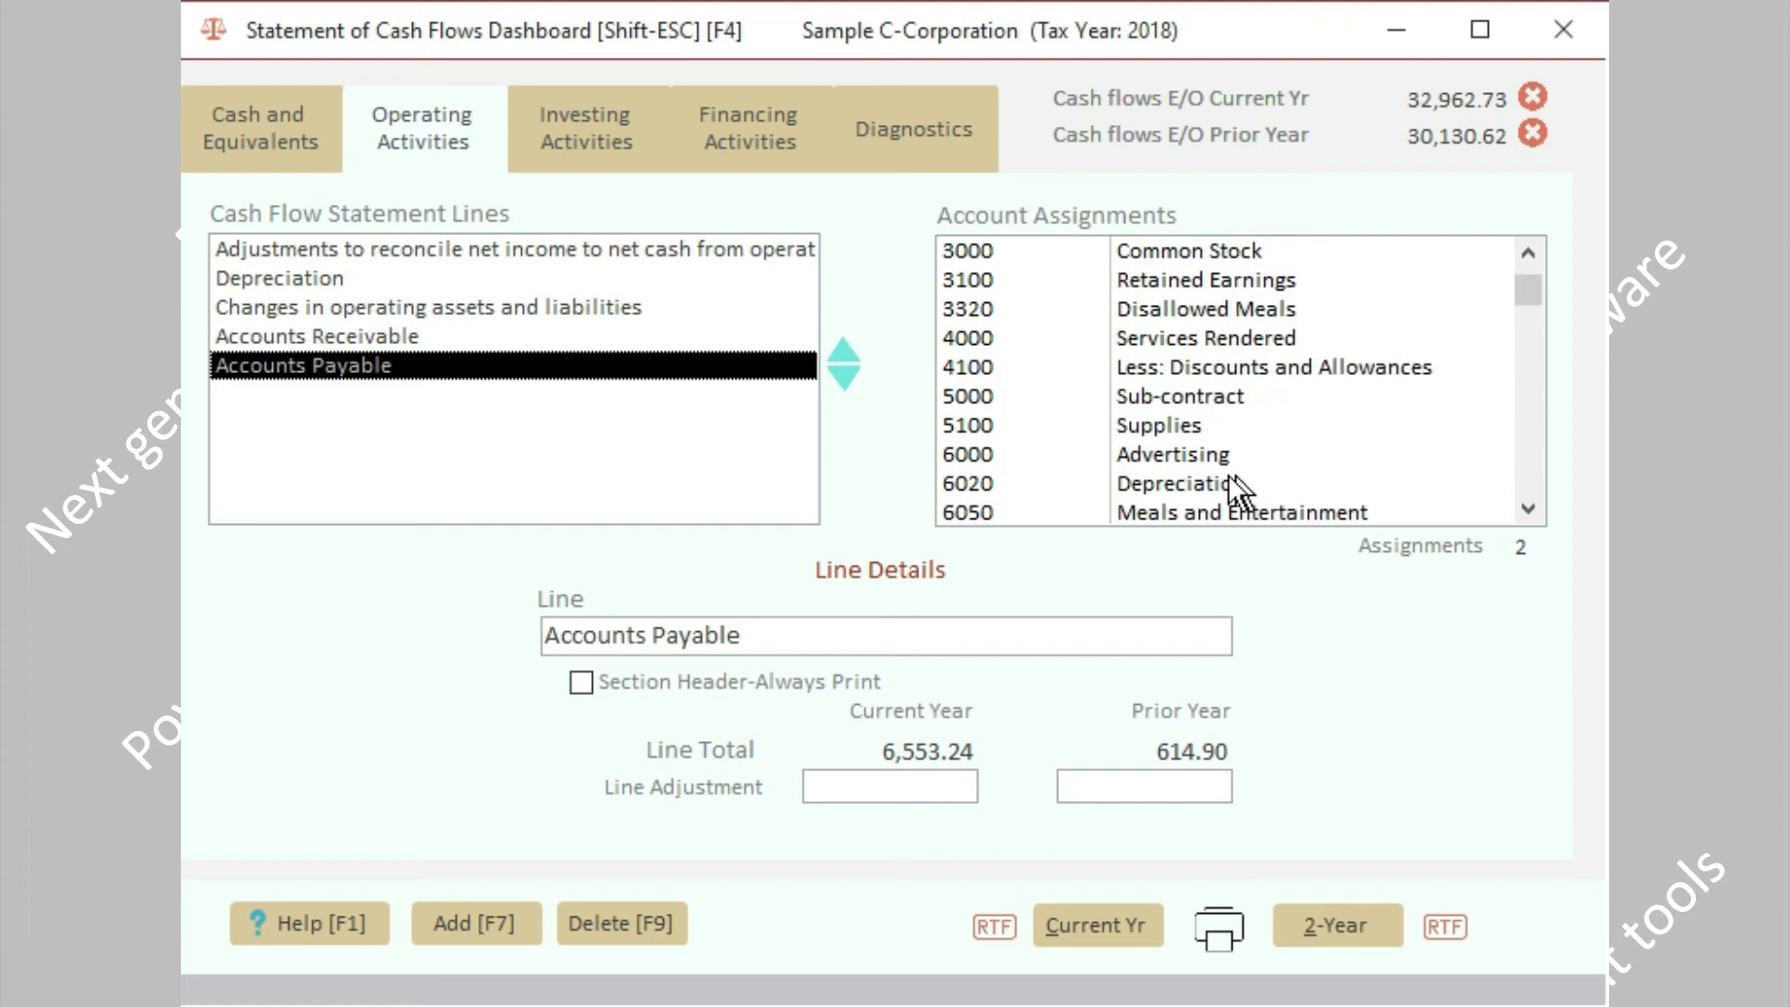
{"action": "double_click", "coordinate": [1212, 483]}
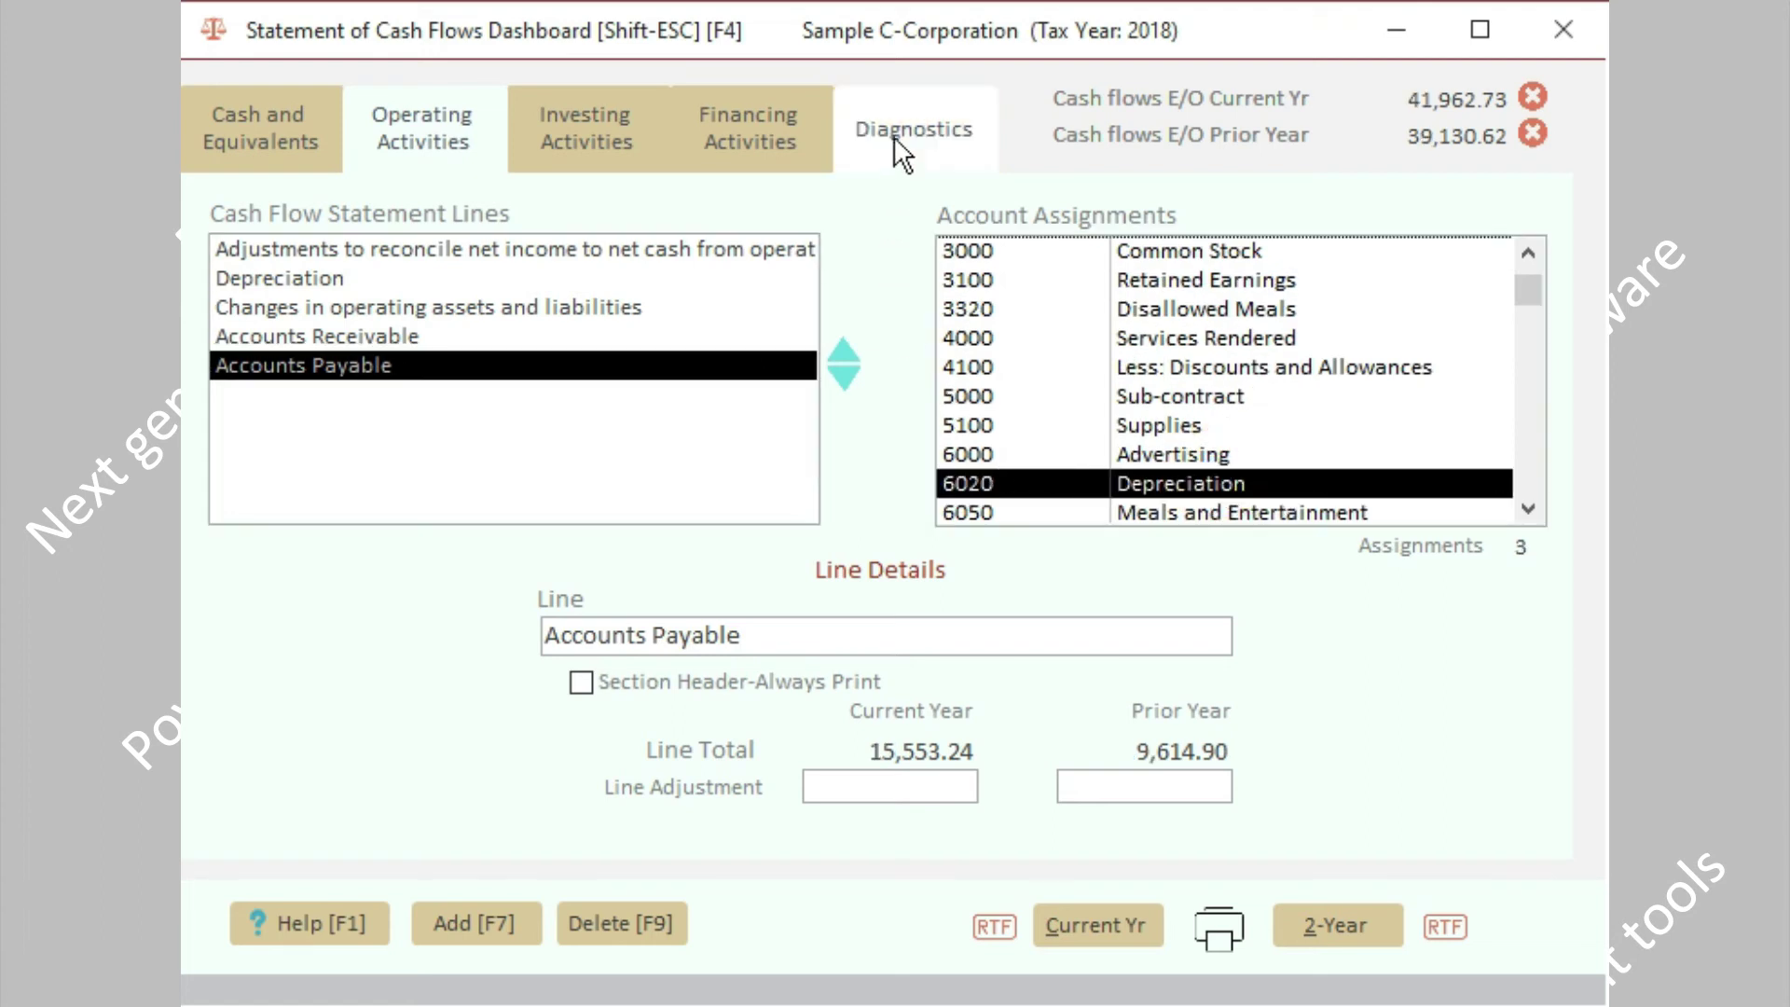
Run the diagnostics for accounts assigned more than once and for unassigned balance sheet accounts.
{"action": "left_click", "coordinate": [894, 137]}
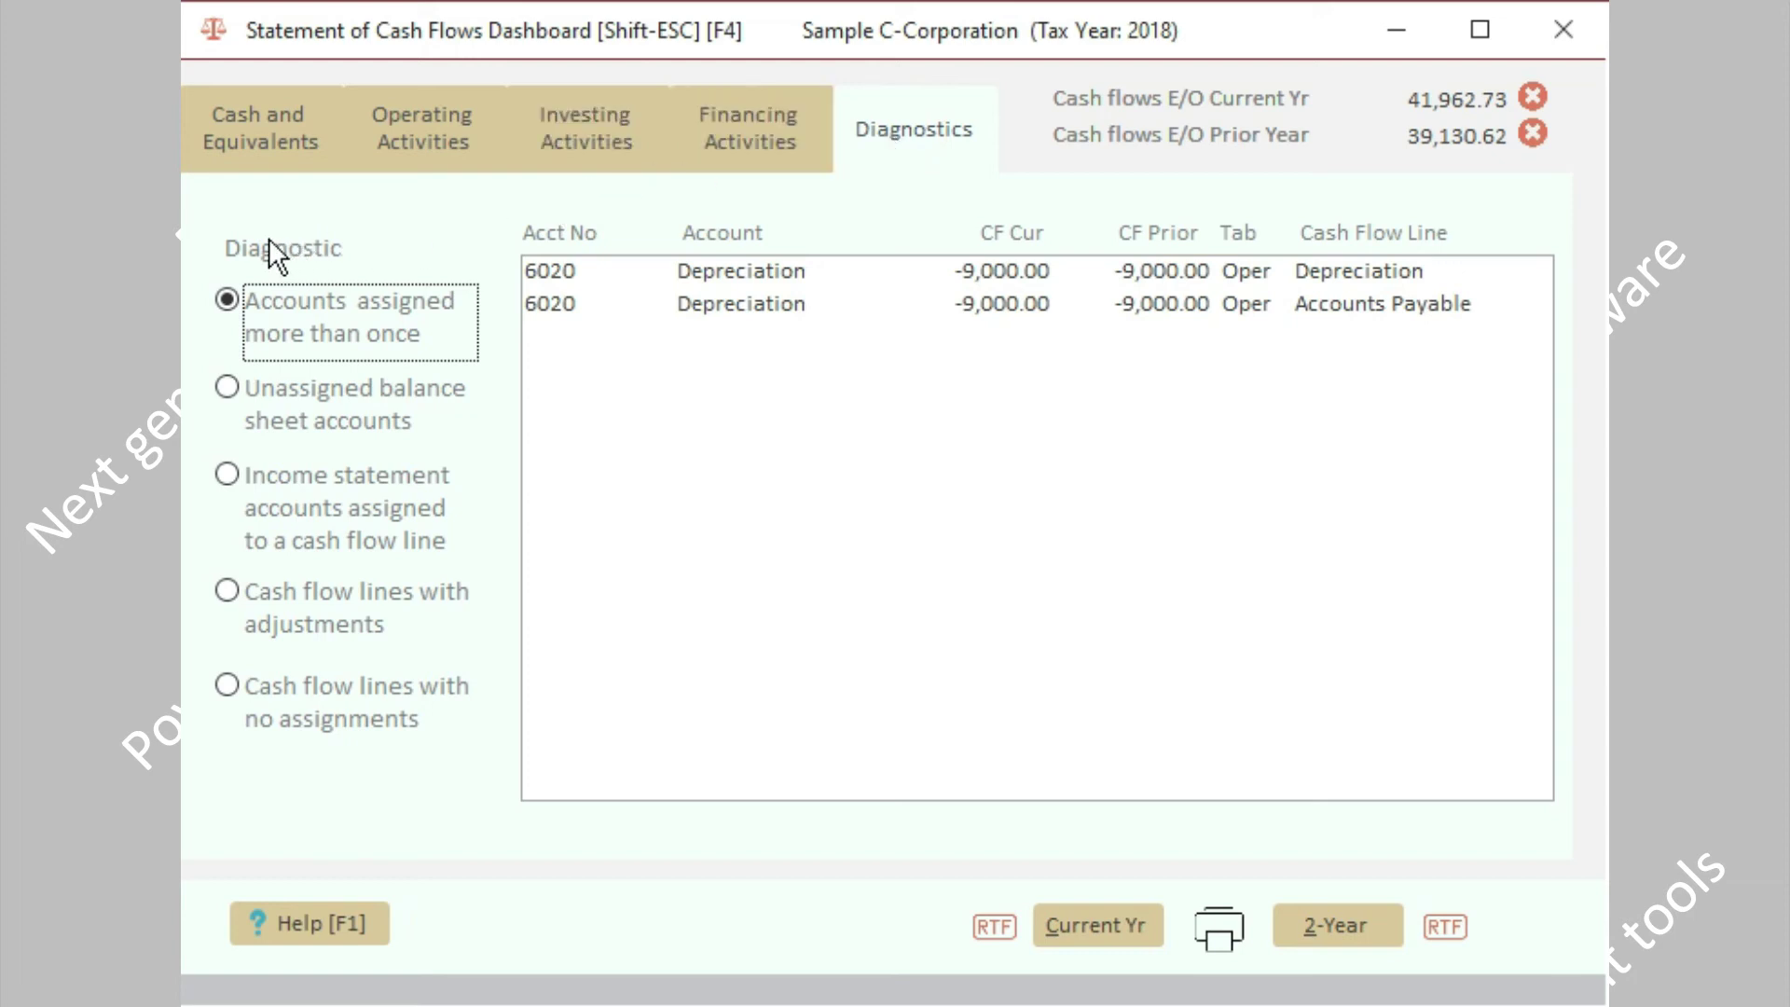
{"action": "left_click", "coordinate": [233, 397]}
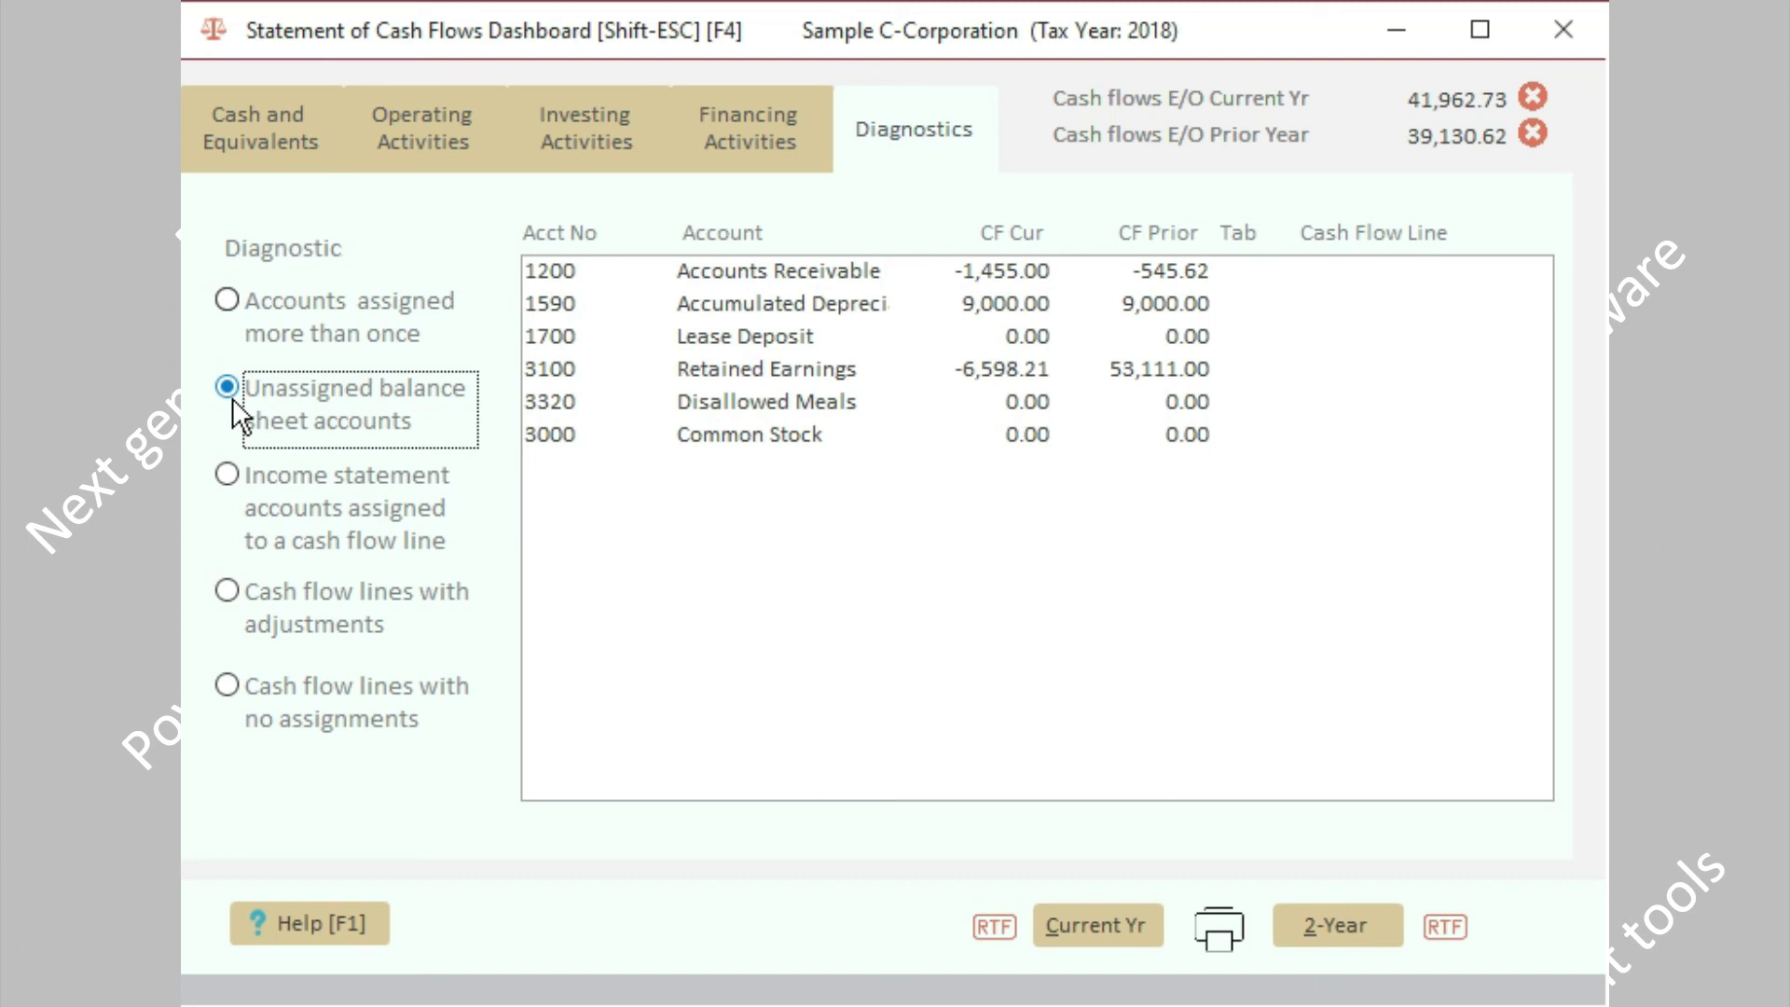
Remove account 6020 Depreciation from the Accounts Payable operating line and assign account 1200 to the Accounts Receivable line.
{"action": "left_click", "coordinate": [424, 123]}
{"action": "left_click", "coordinate": [1016, 448]}
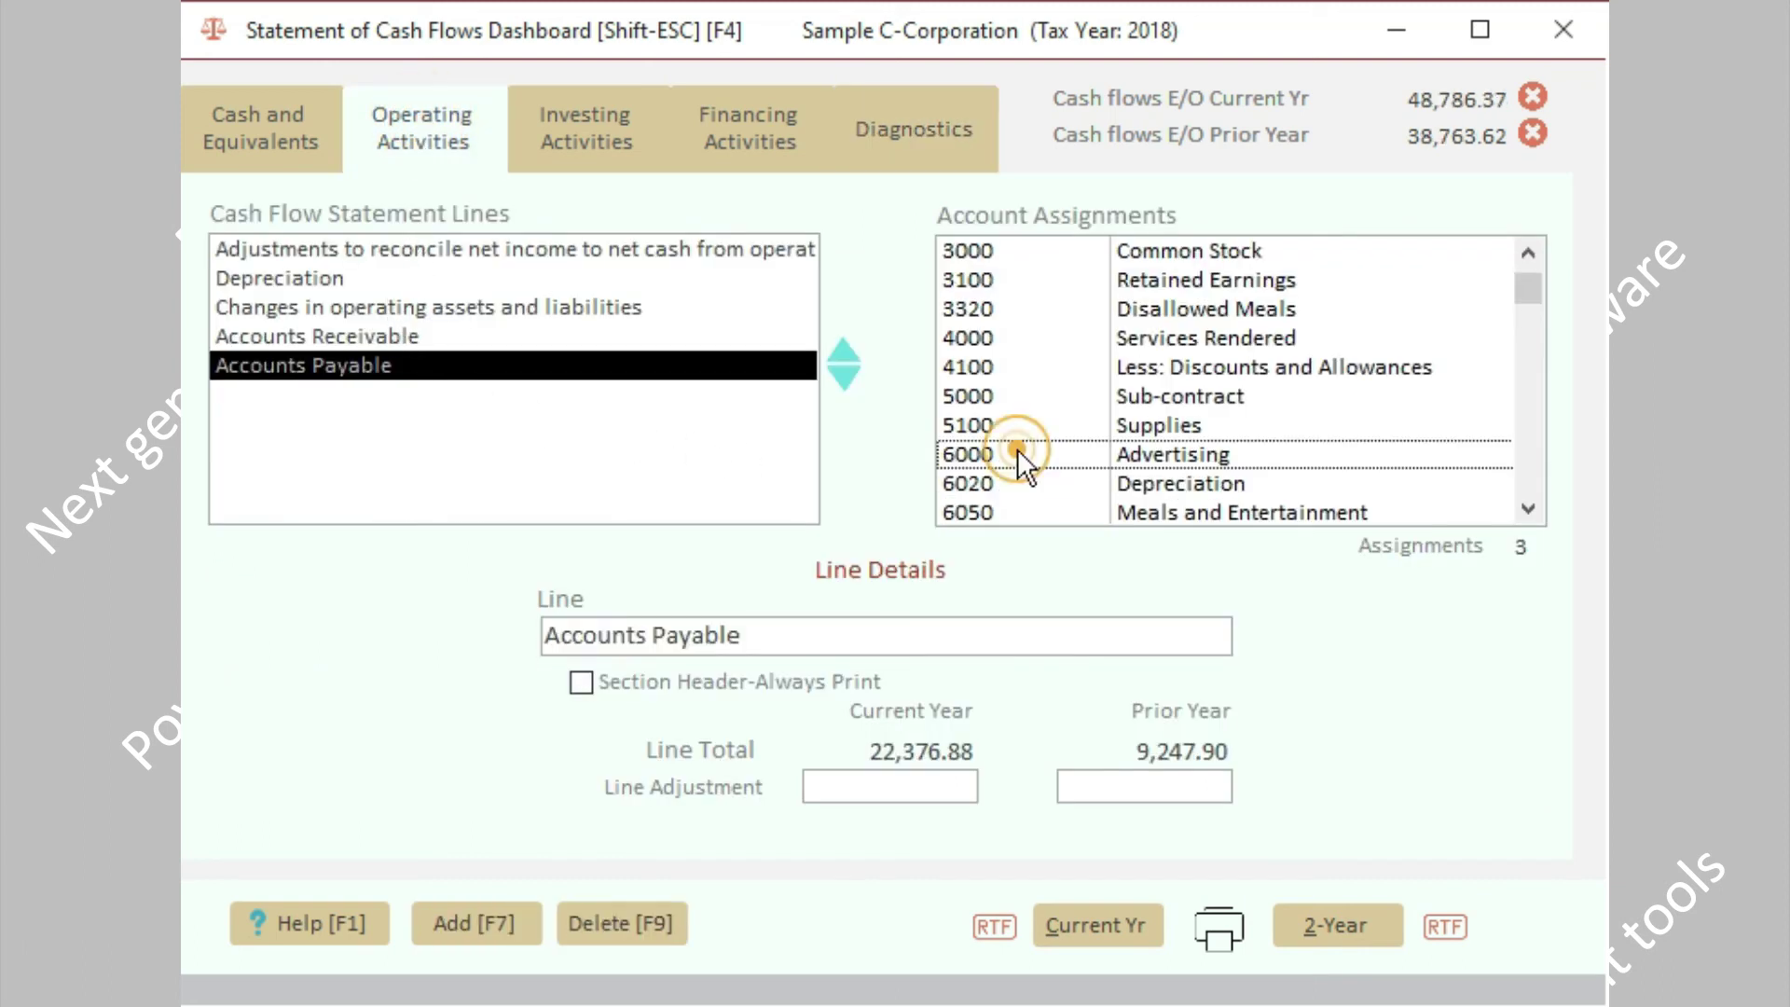
{"action": "left_click", "coordinate": [373, 335]}
{"action": "scroll", "coordinate": [1291, 336], "scroll_direction": "up", "scroll_amount": 2}
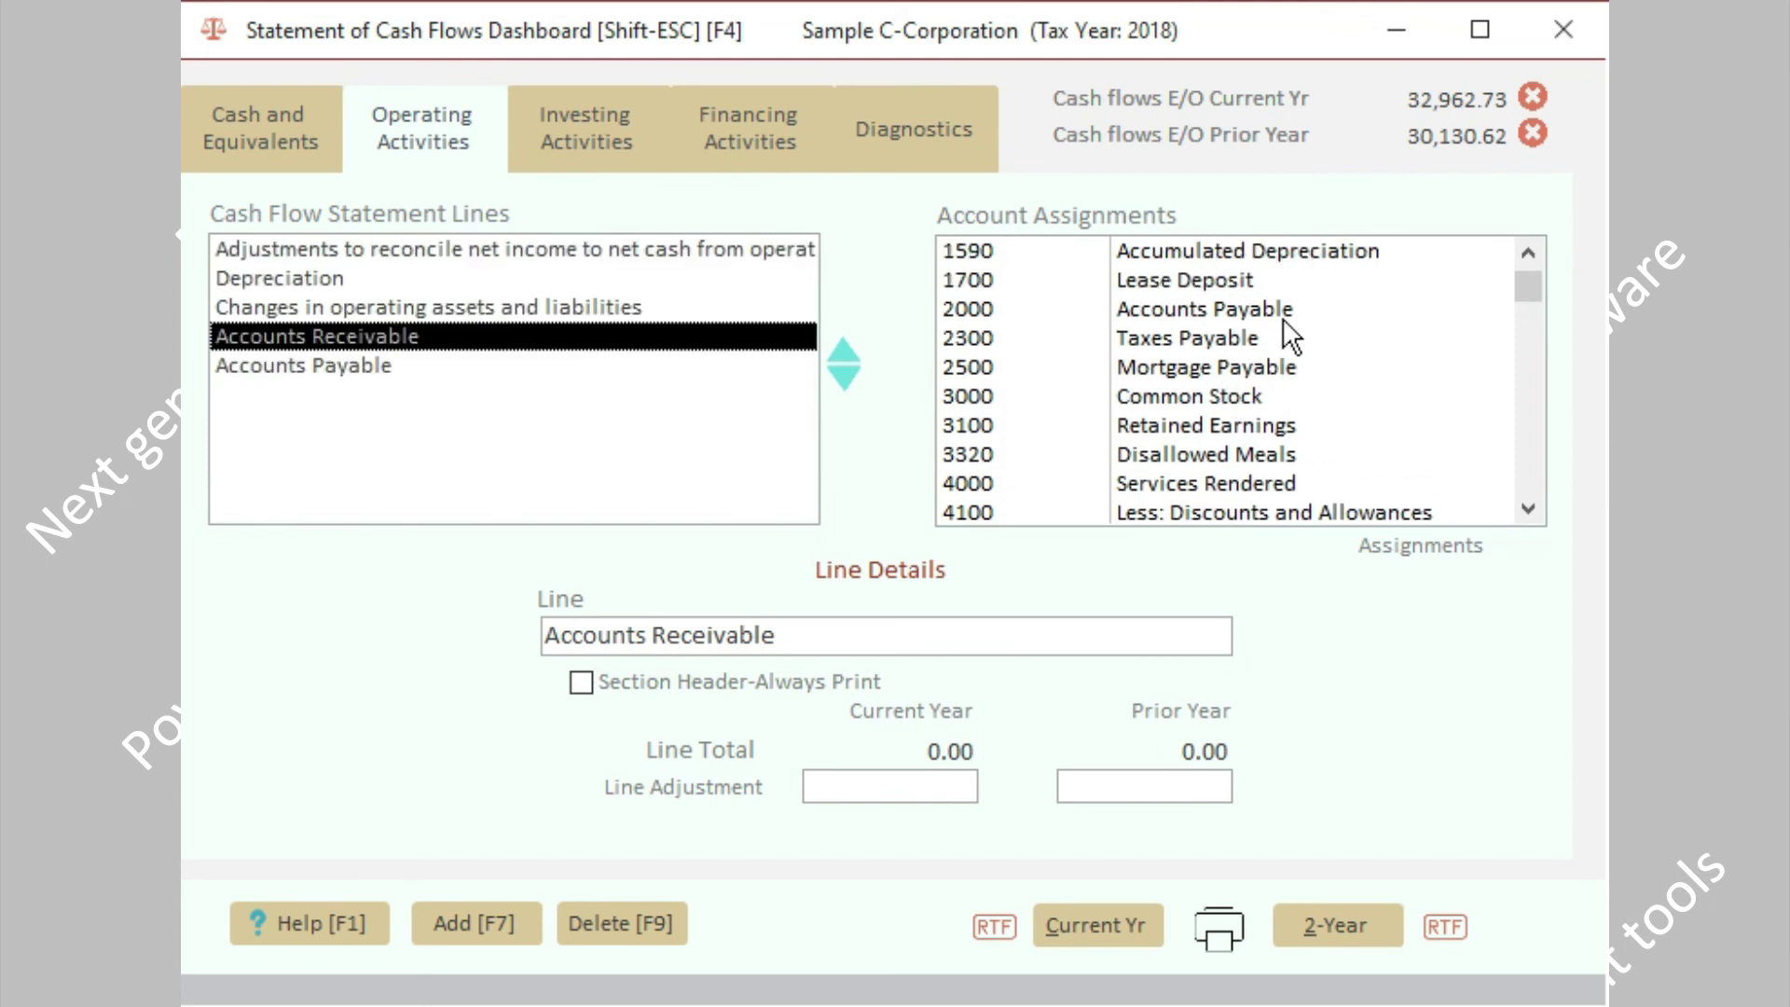
{"action": "scroll", "coordinate": [1292, 335], "scroll_direction": "up", "scroll_amount": 1}
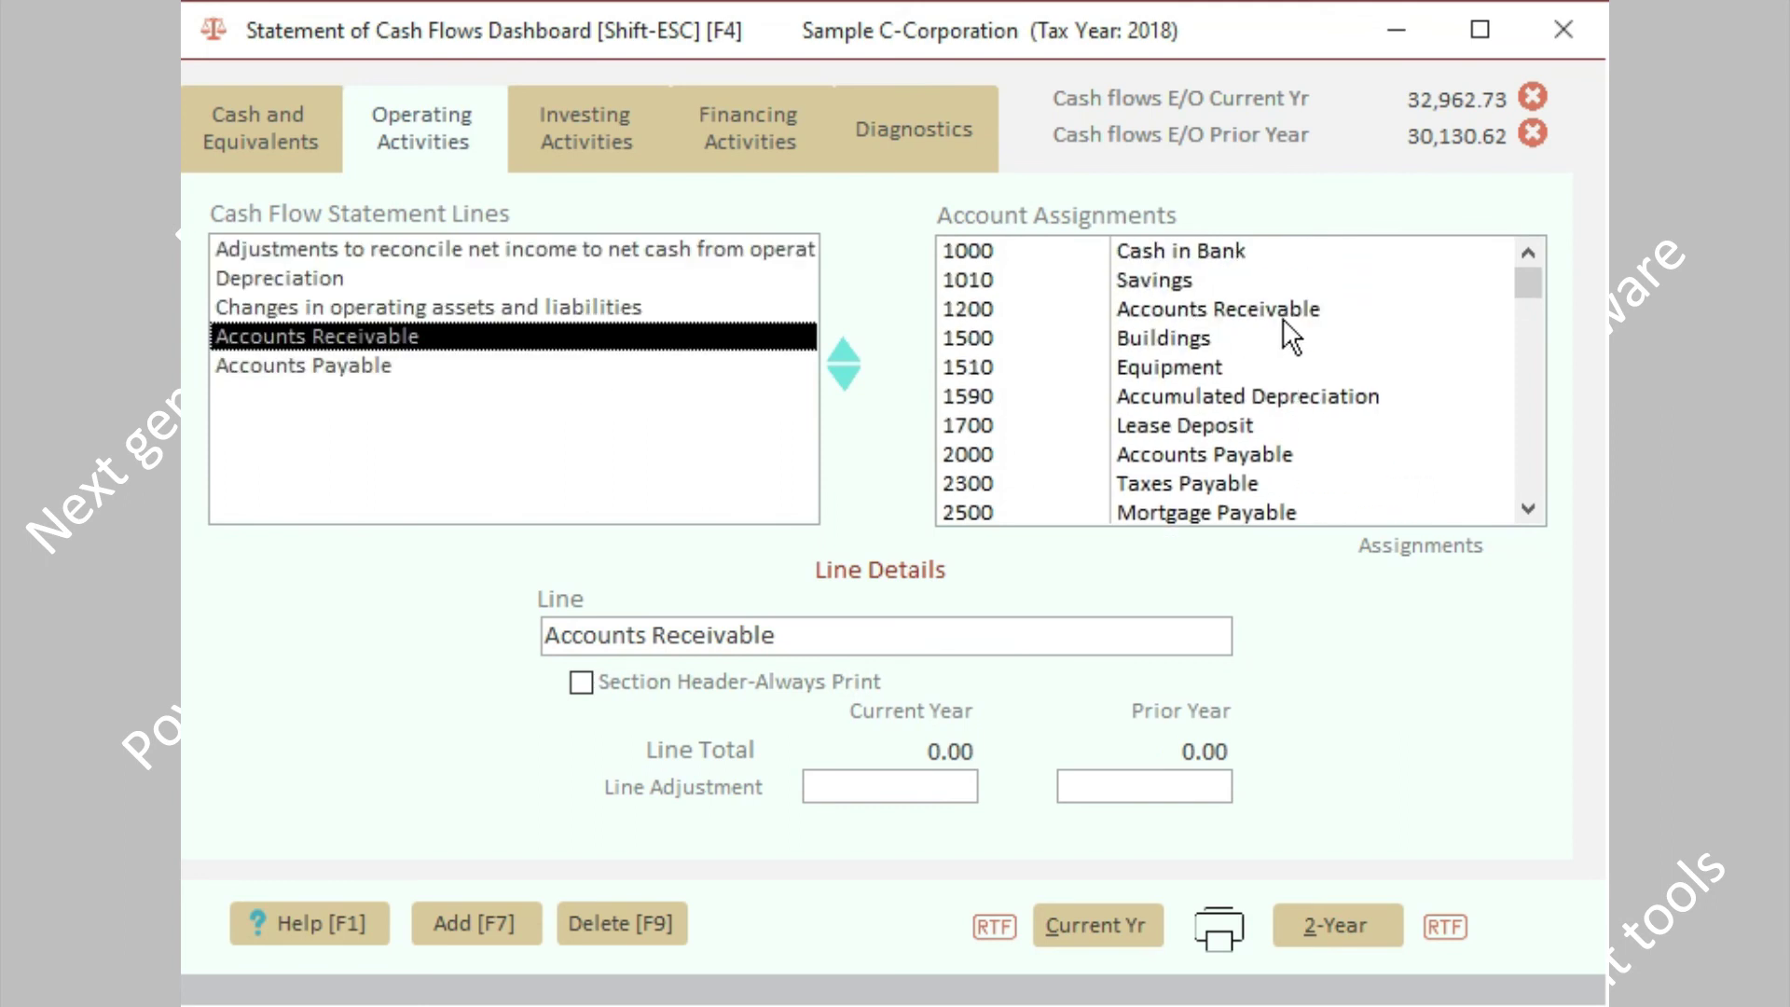
{"action": "left_click", "coordinate": [1283, 311]}
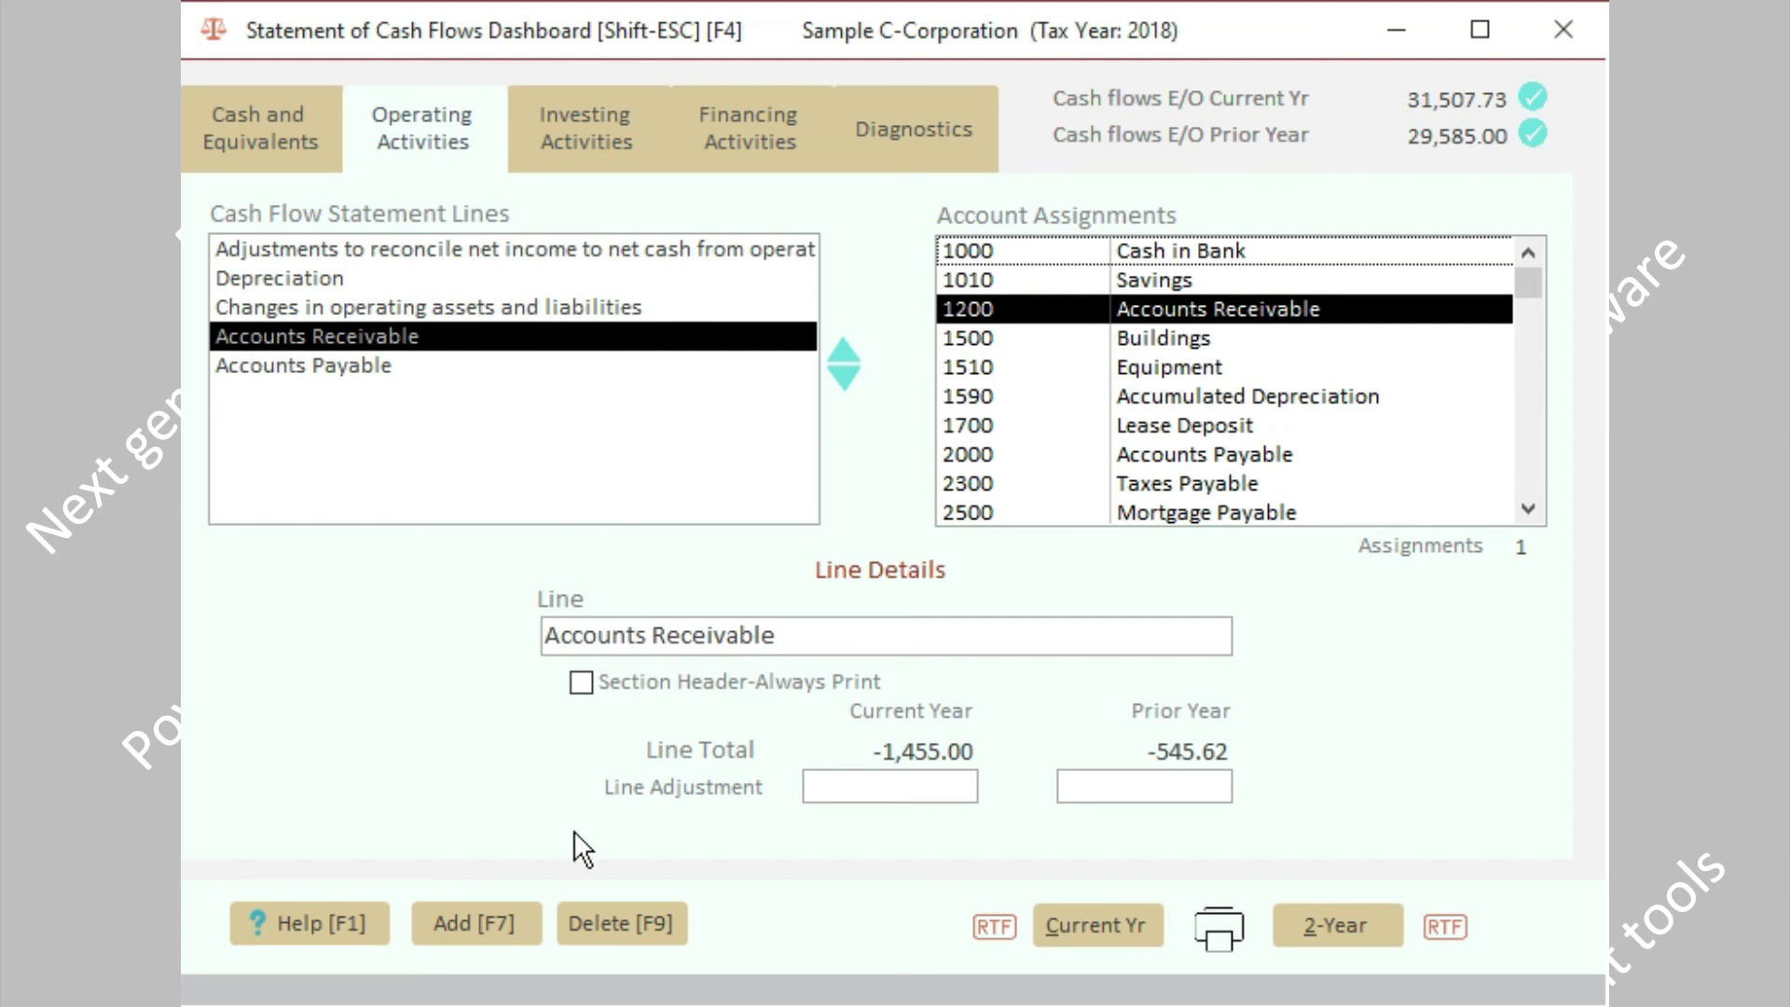
Generate the 2-year statement of cash flows report.
{"action": "left_click", "coordinate": [1319, 943]}
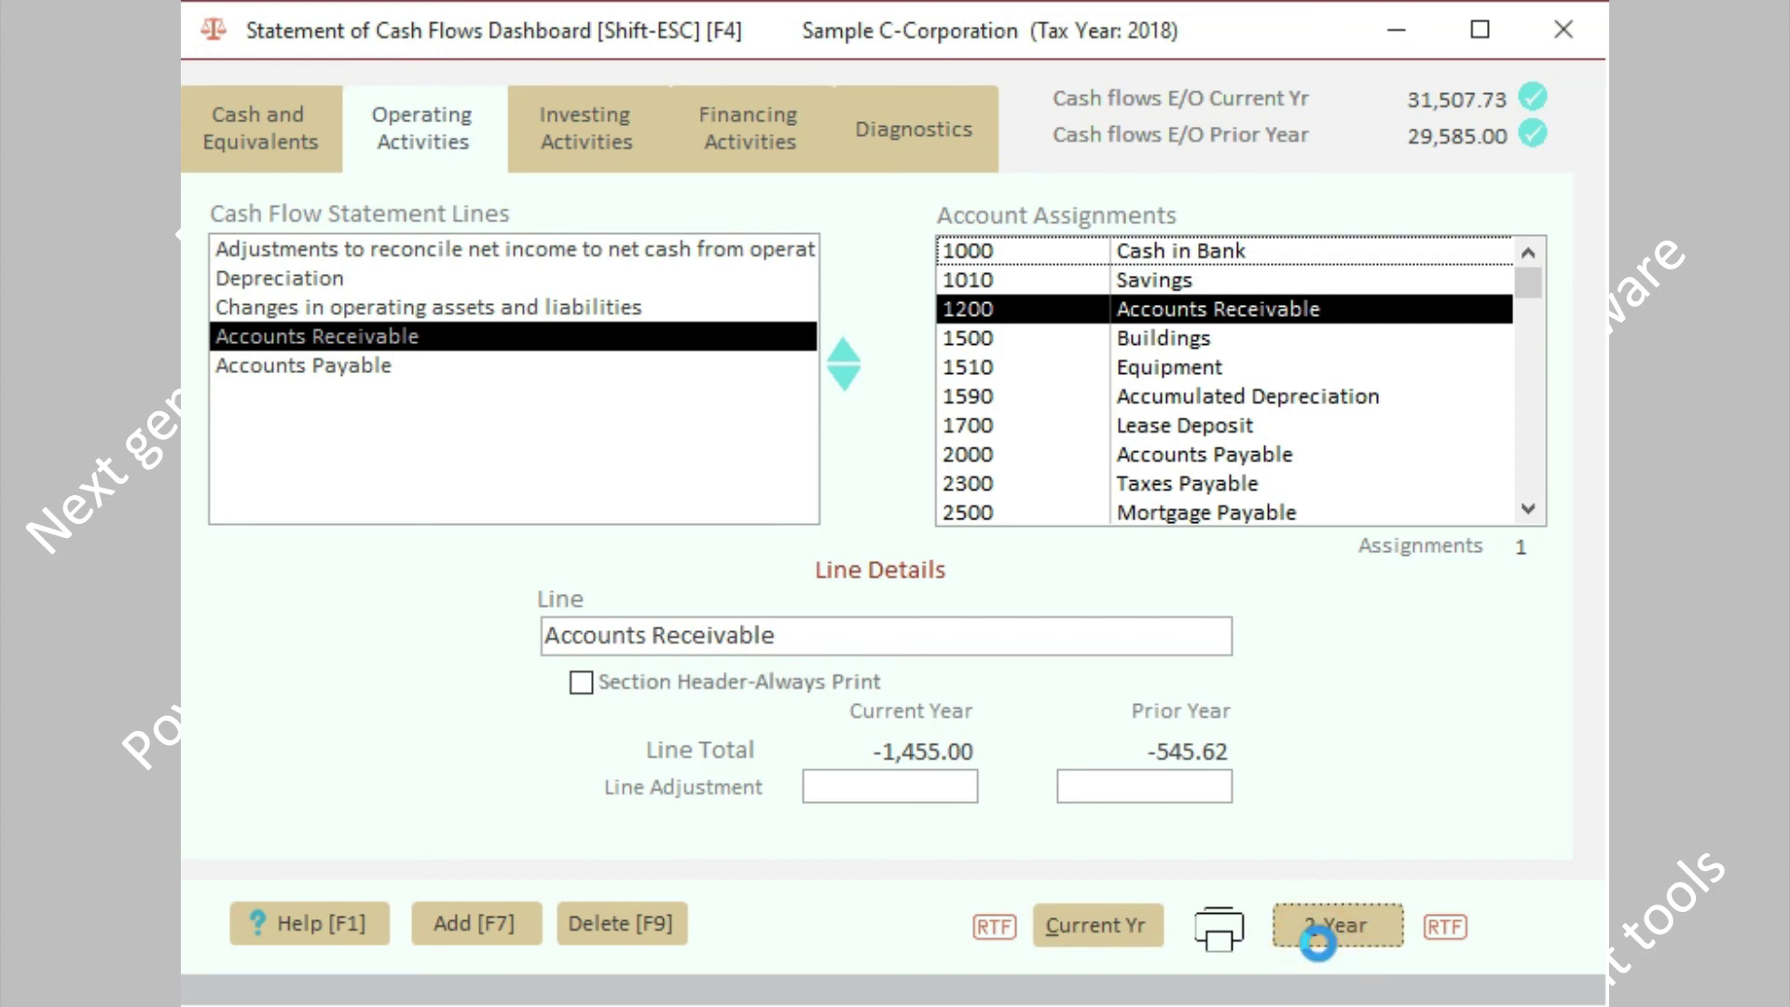